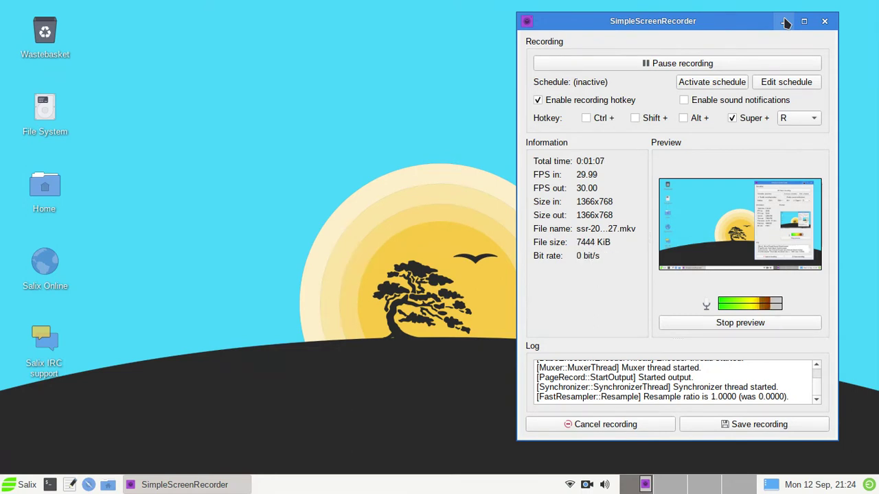
- Open the image "step 1 repo mirror 1.png" from the Pictures folder in the home directory
left_click(782, 22)
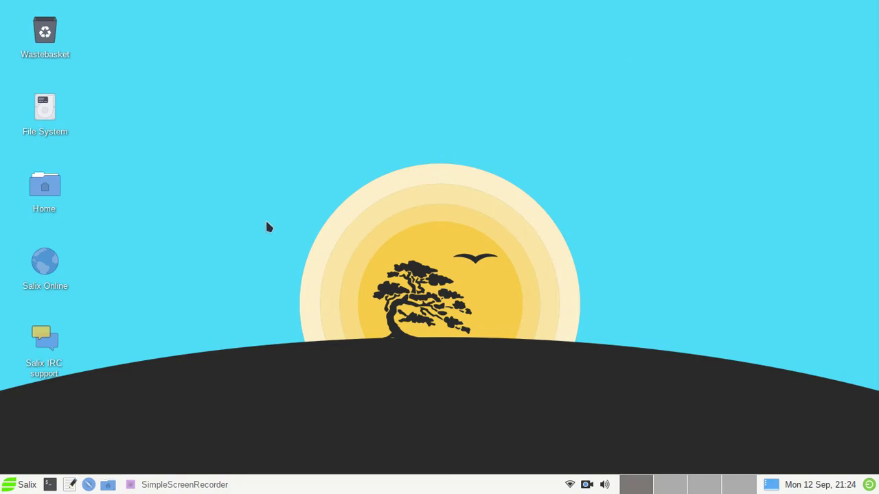
left_click(108, 485)
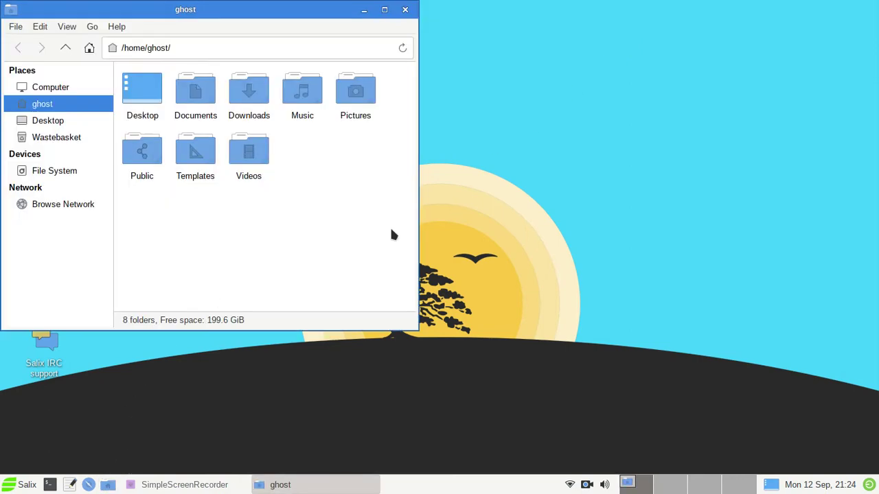
double_click(345, 95)
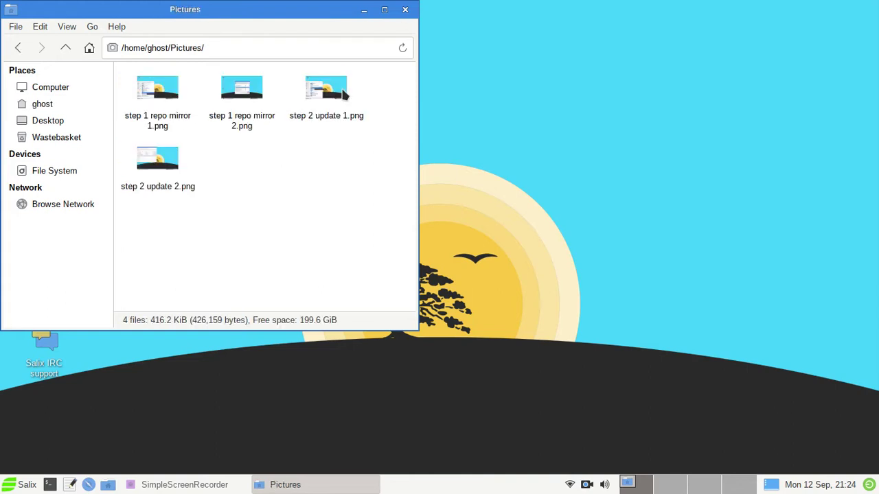
double_click(157, 95)
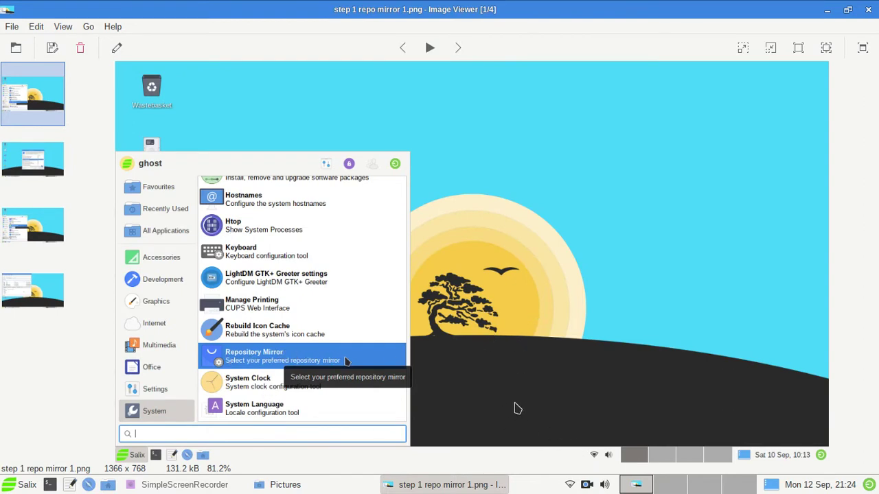
- View the remaining repo mirror and update screenshots in sequence, and close the image viewer and the Pictures folder
left_click(458, 49)
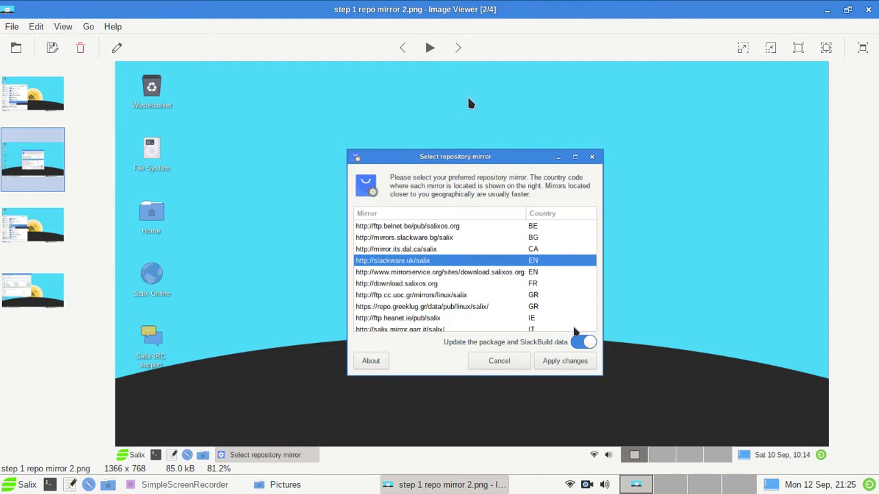
left_click(458, 49)
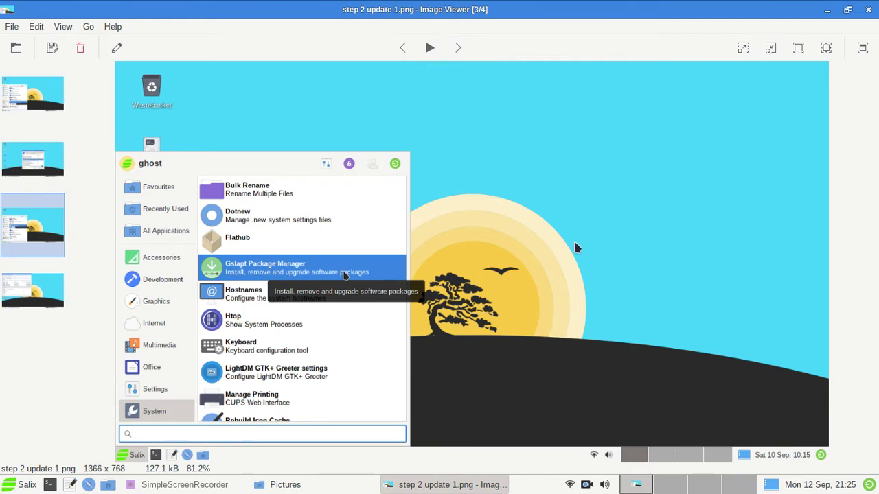
left_click(458, 48)
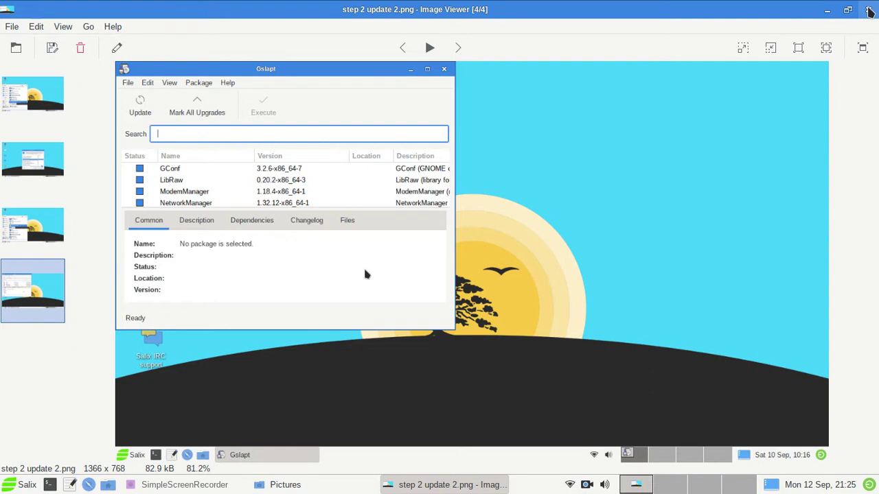
left_click(869, 11)
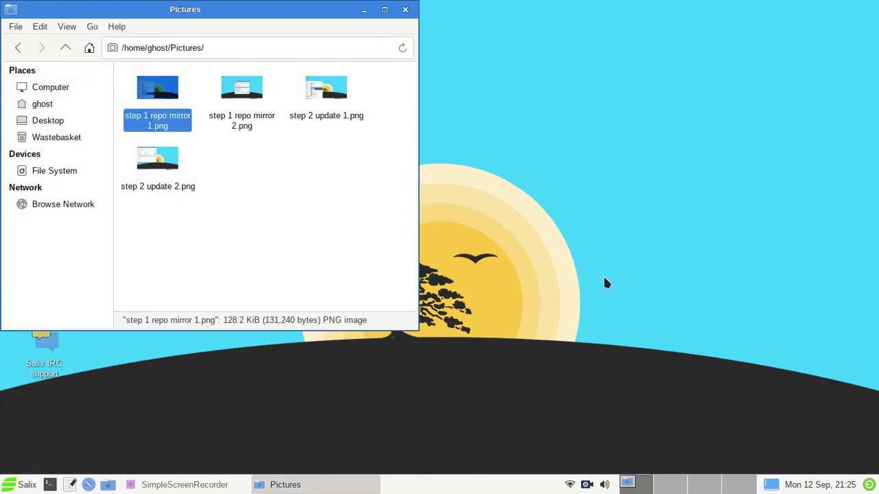
left_click(405, 9)
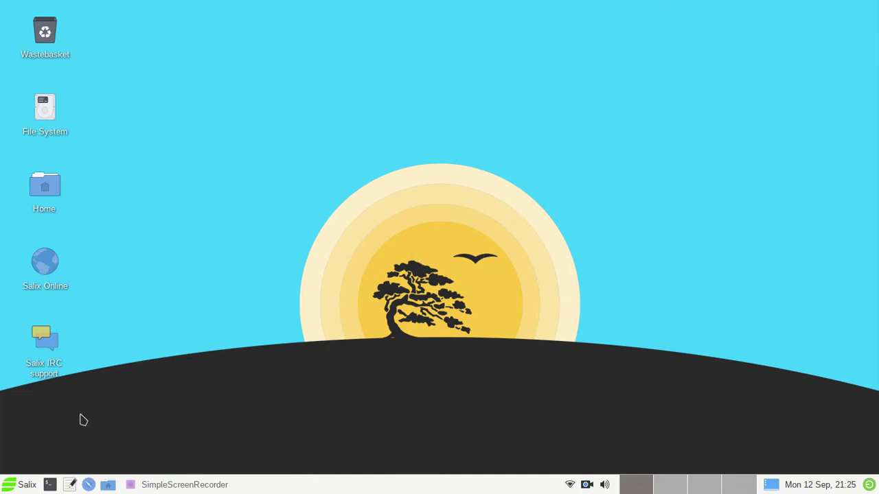
- Examine the full list of installed programs in the Accessories category of the Salix applications menu
left_click(17, 484)
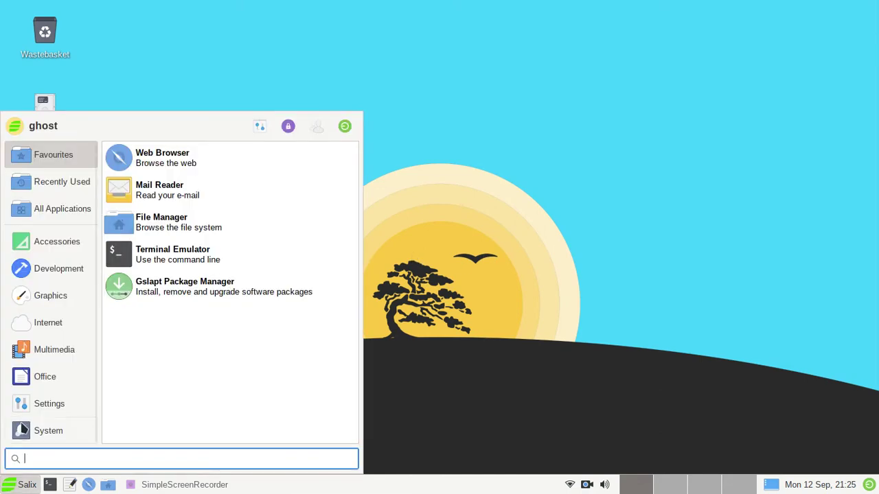
left_click(31, 244)
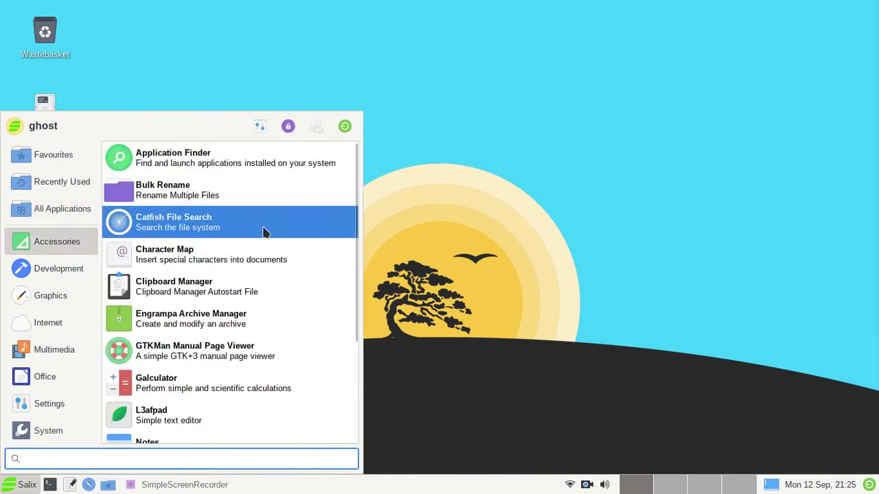
scroll(253, 295, "down", 1)
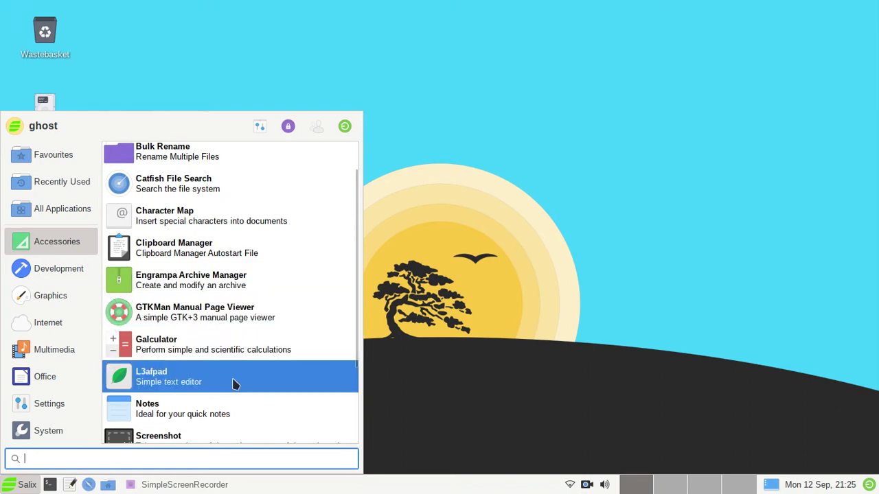
scroll(247, 371, "down", 1)
scroll(261, 345, "down", 1)
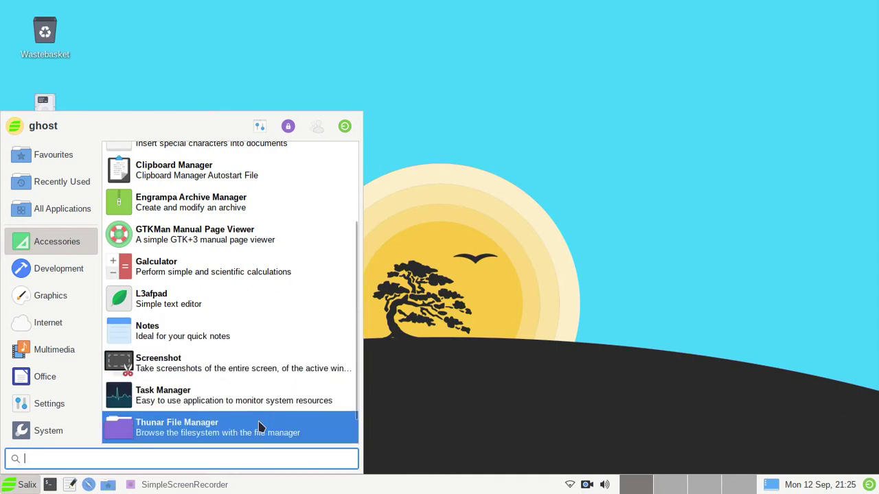
scroll(264, 422, "down", 1)
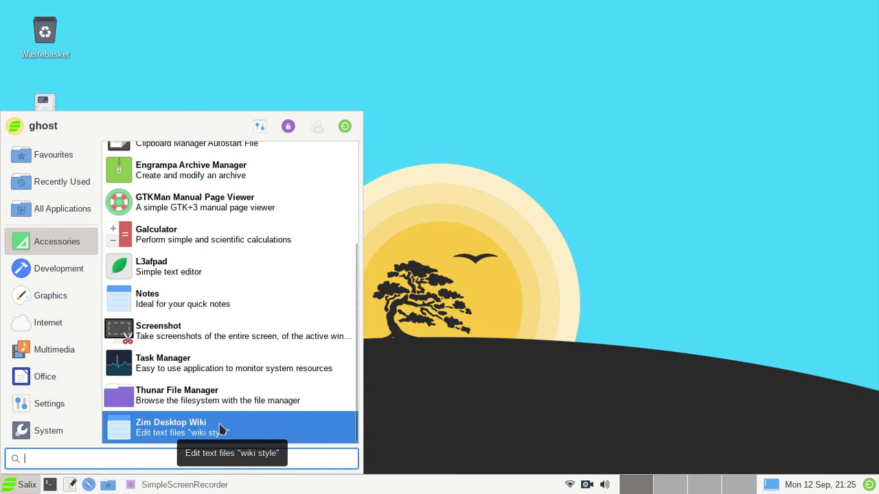
scroll(255, 369, "up", 1)
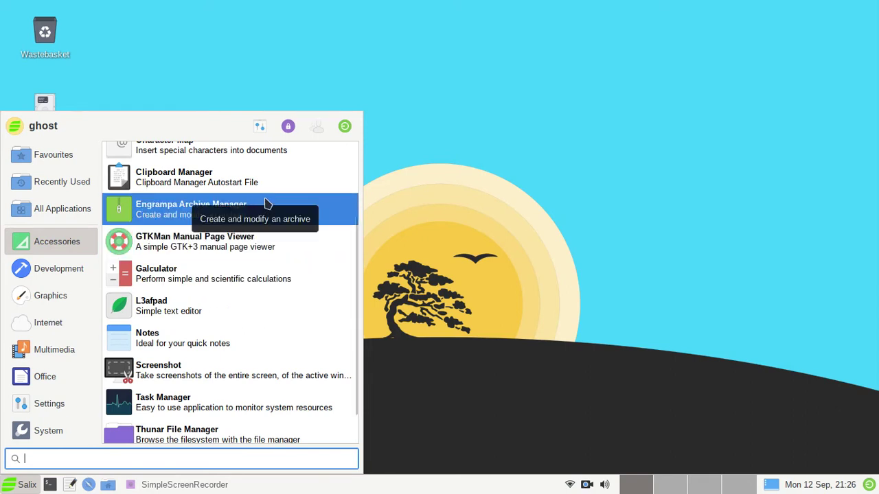
scroll(279, 215, "up", 1)
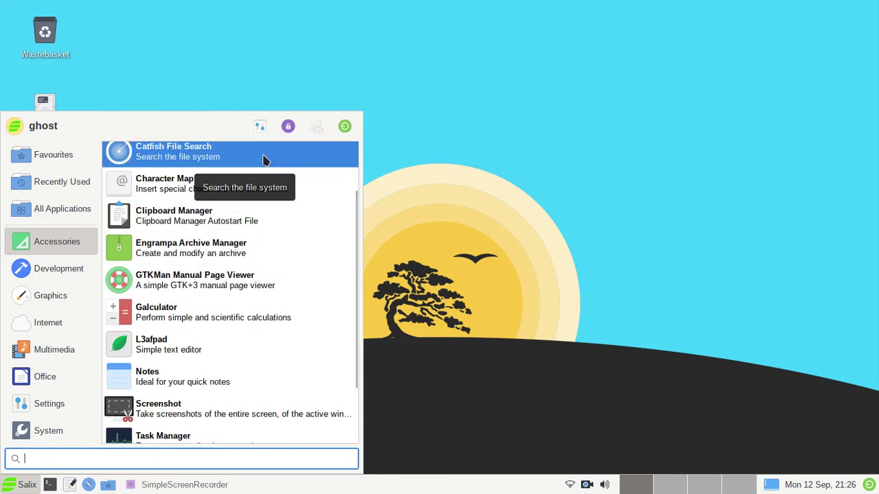
scroll(275, 158, "up", 1)
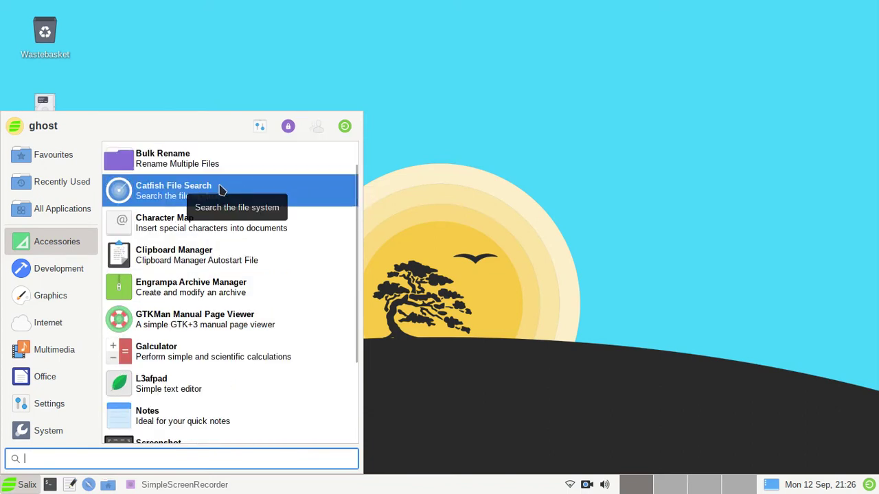
- Examine the installed programs in the Development category down to the end of the list
left_click(52, 268)
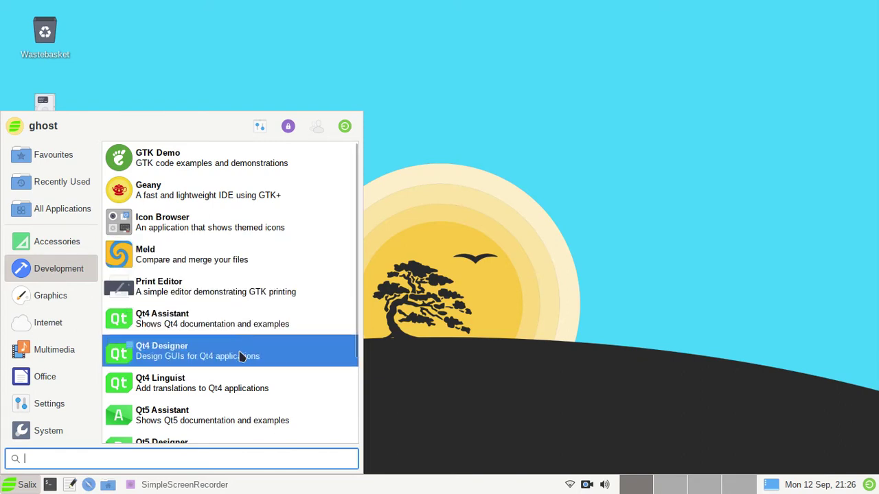
scroll(250, 385, "down", 1)
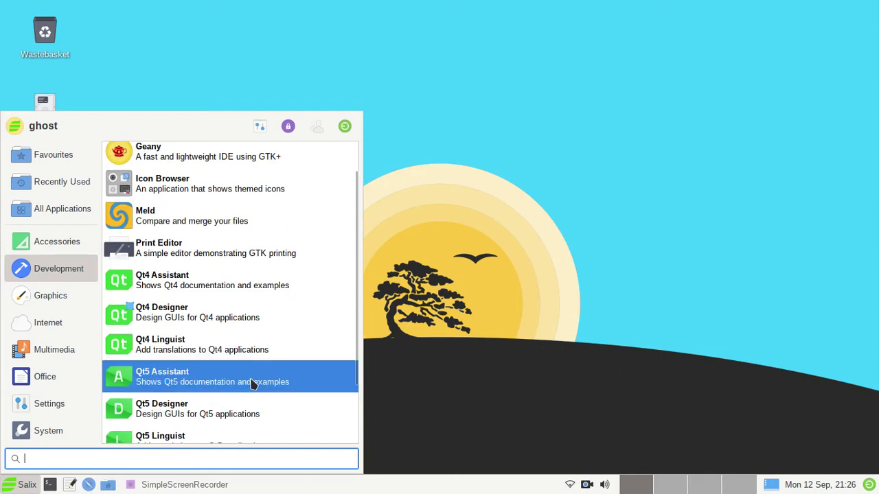
scroll(251, 385, "down", 2)
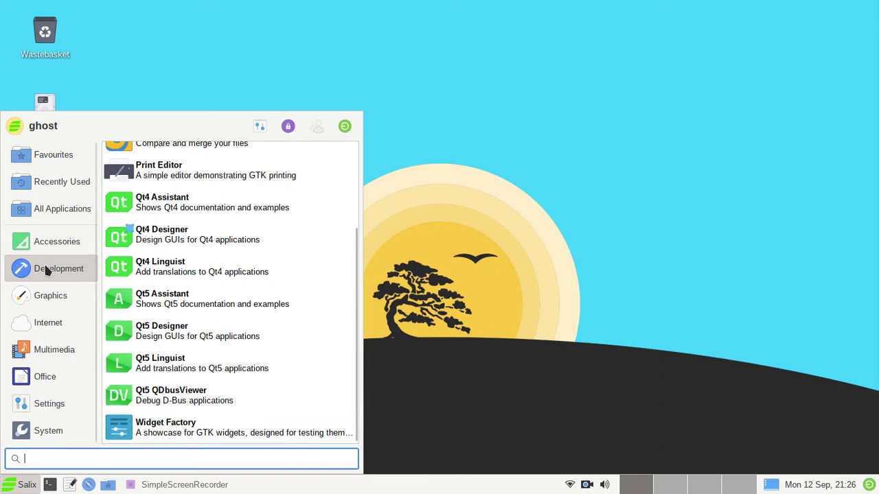
- Review the installed programs in the Graphics, Multimedia and Office categories
mouse_move(48, 293)
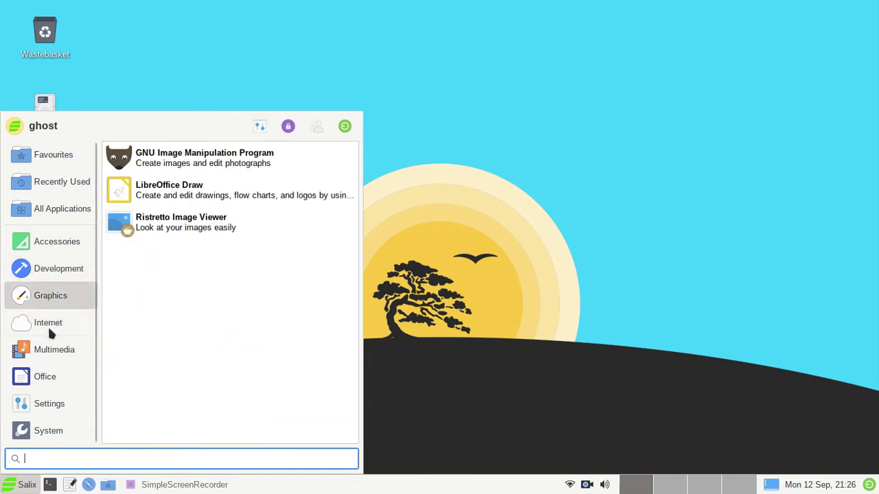
mouse_move(49, 385)
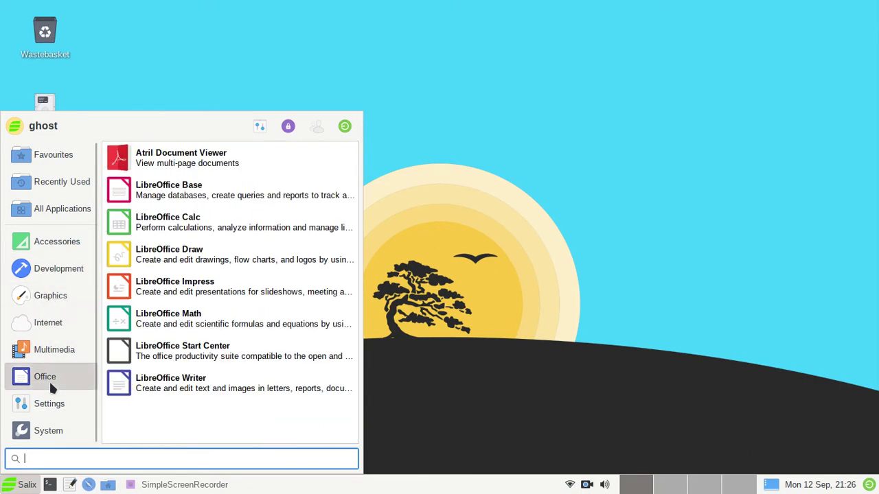
mouse_move(51, 350)
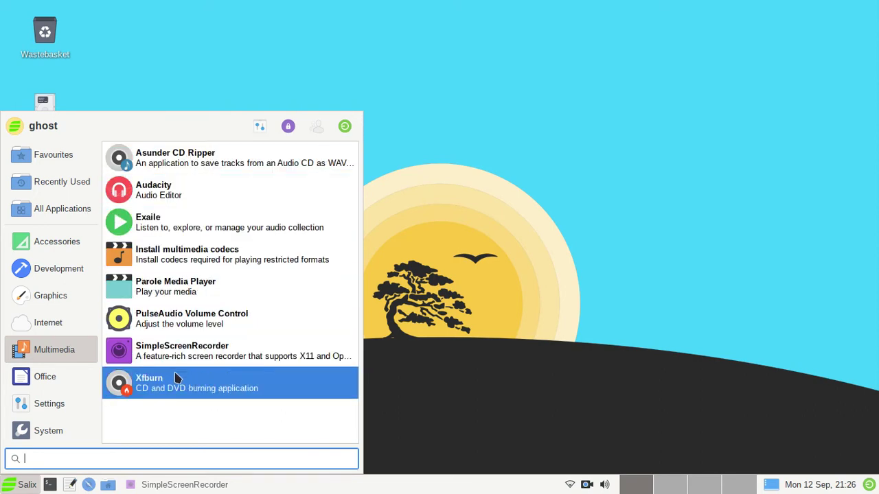
left_click(49, 377)
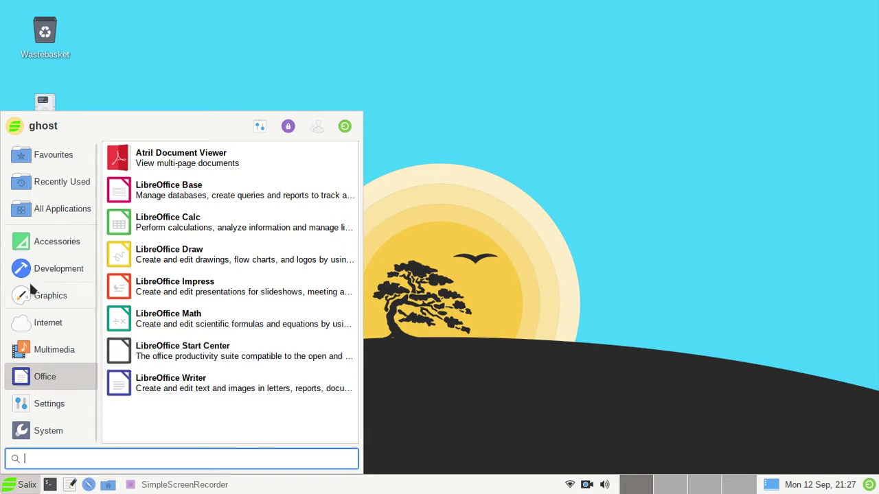
left_click(49, 324)
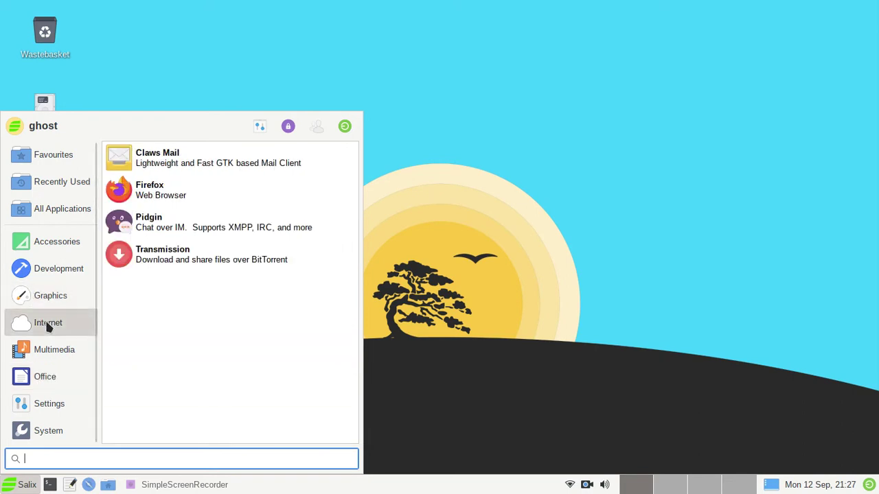
left_click(41, 349)
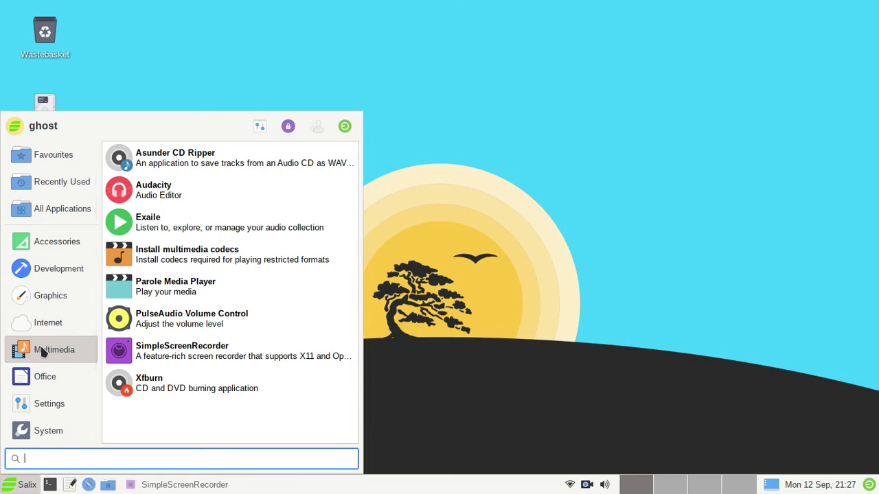
left_click(50, 182)
left_click(48, 430)
left_click(45, 237)
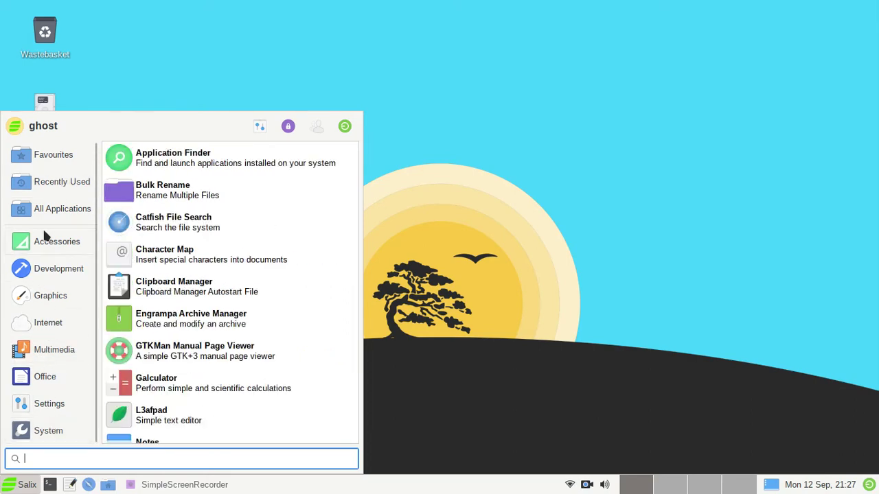
left_click(51, 296)
left_click(44, 376)
left_click(48, 431)
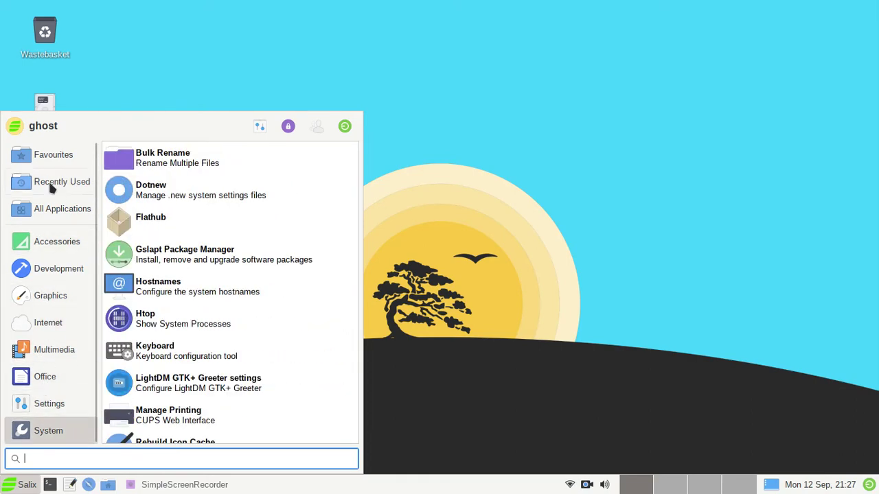
left_click(44, 242)
left_click(48, 322)
left_click(45, 376)
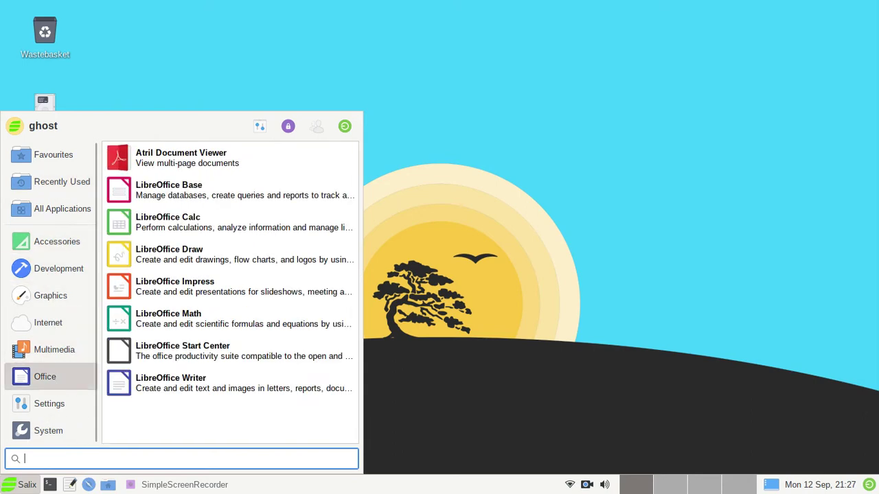
left_click(31, 424)
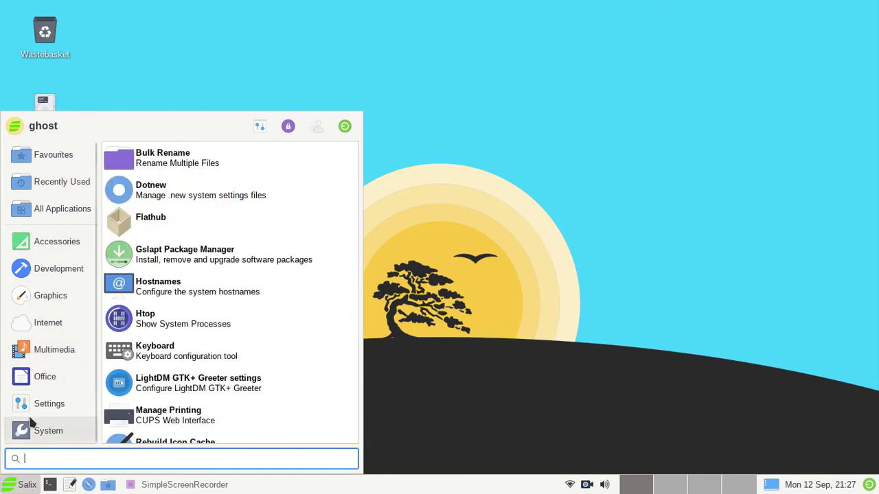
left_click(39, 349)
left_click(44, 323)
left_click(55, 241)
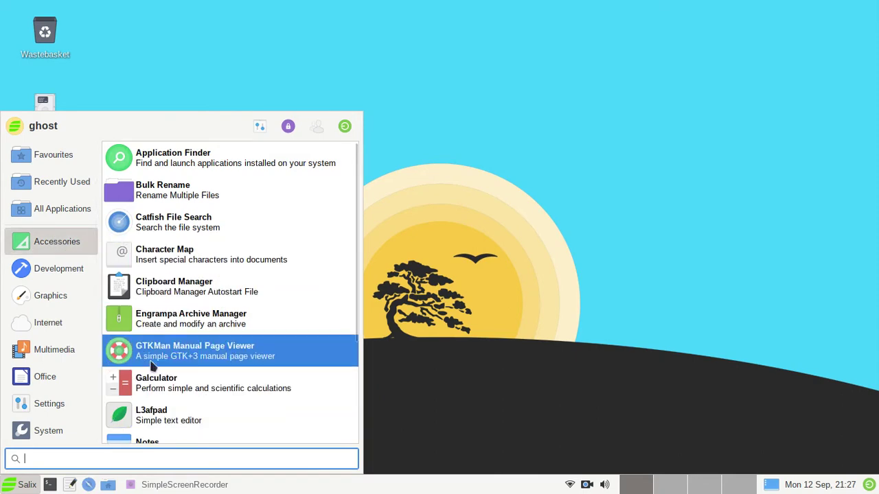
left_click(52, 352)
left_click(34, 379)
left_click(53, 404)
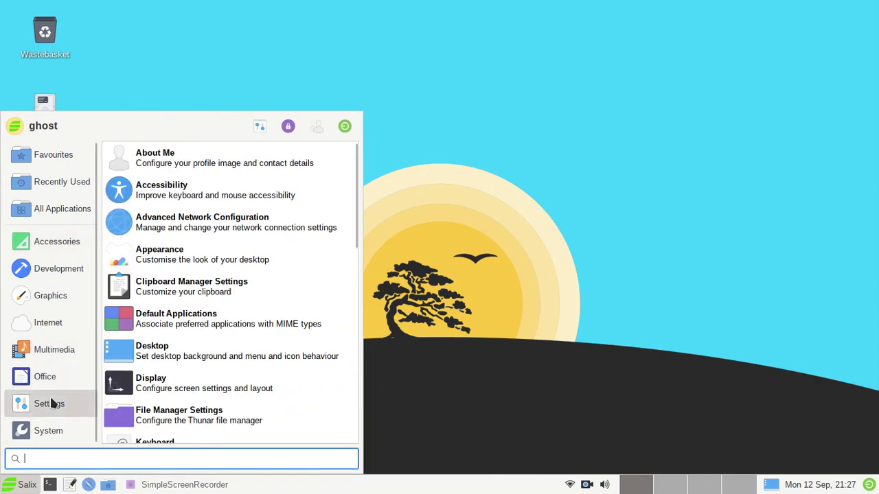
- Launch the "Install multimedia codecs" tool from the Multimedia category
left_click(62, 371)
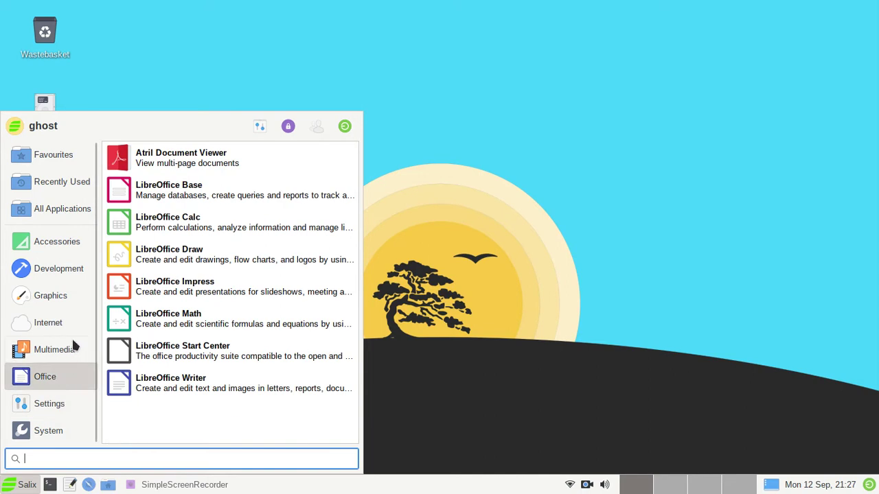
left_click(72, 348)
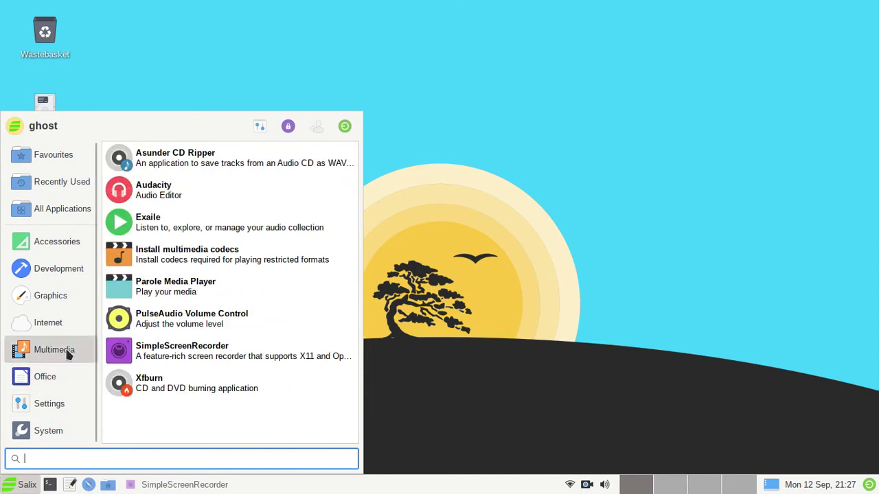
left_click(254, 256)
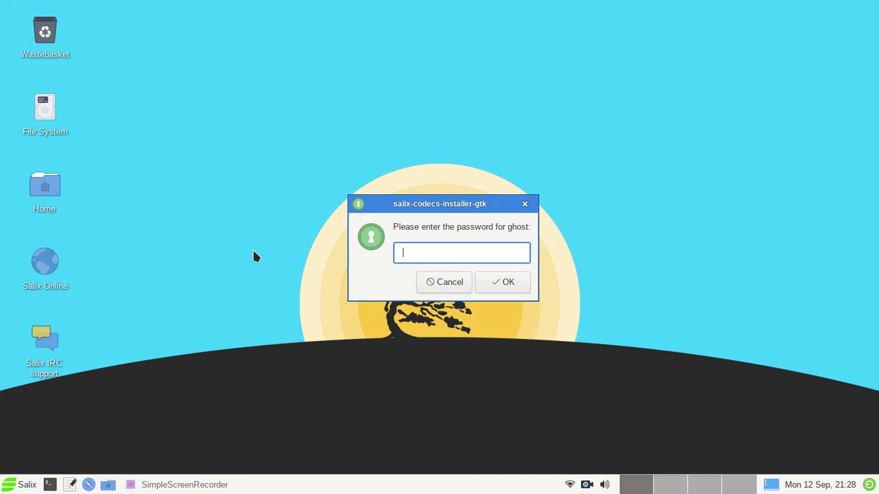
- Authorize the codecs installer with the account password and continue to the list of packages to install
type("•••••••")
key("Return")
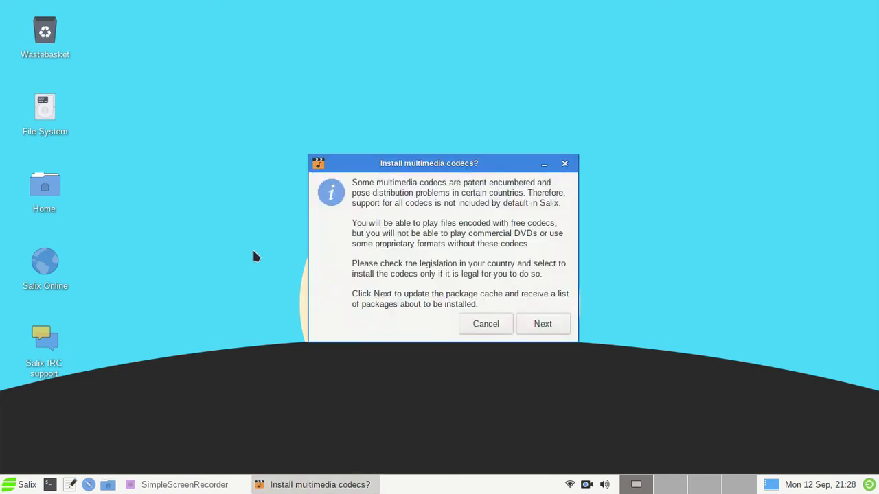
left_click(542, 324)
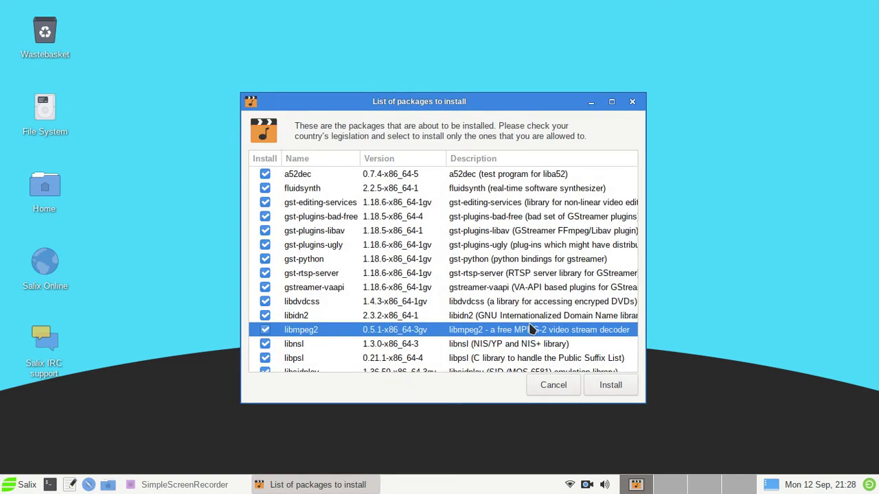
- Check the list of codec packages, install all of them, and remove the codecs installer from the system
scroll(520, 235, "down", 2)
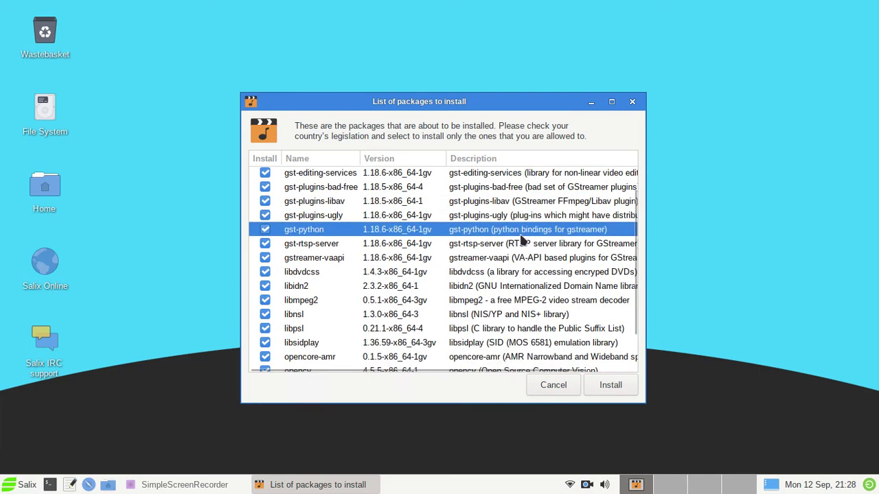
scroll(519, 242, "down", 1)
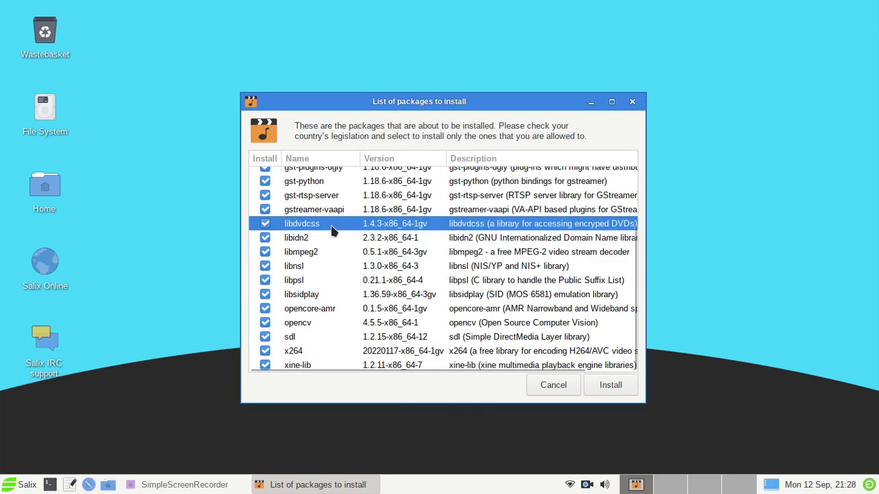
scroll(333, 233, "up", 1)
scroll(333, 232, "up", 2)
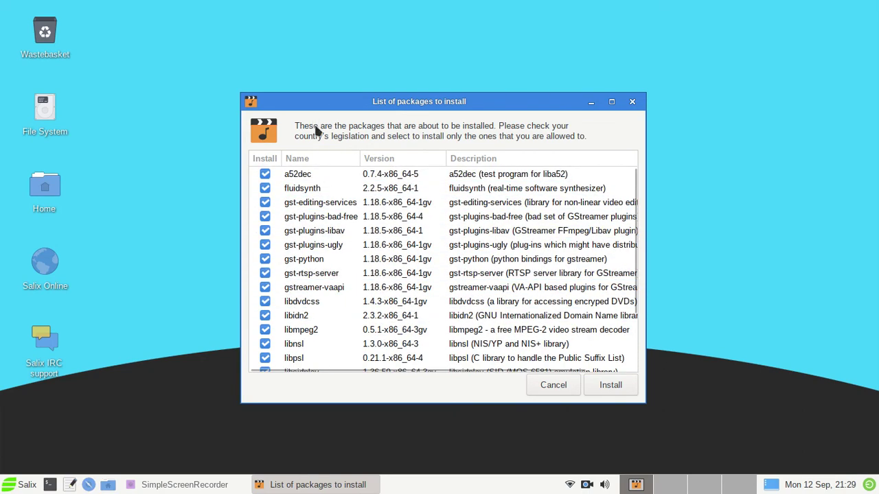
scroll(333, 300, "down", 3)
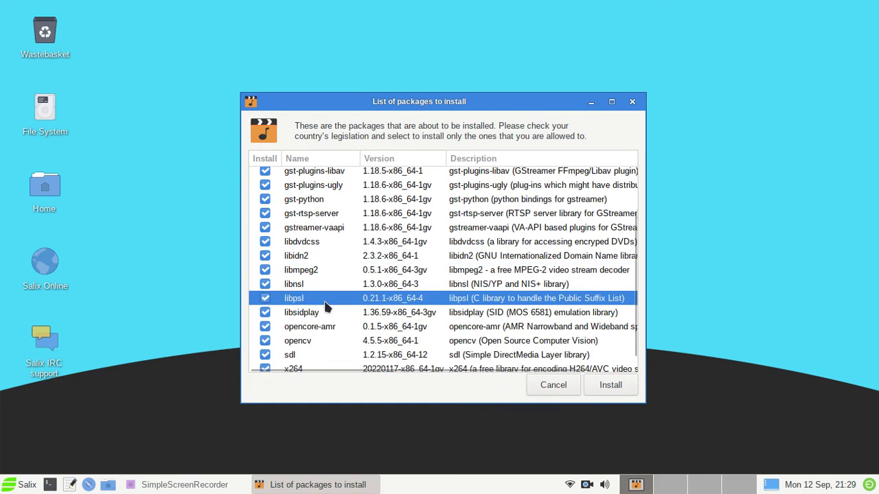
left_click(606, 385)
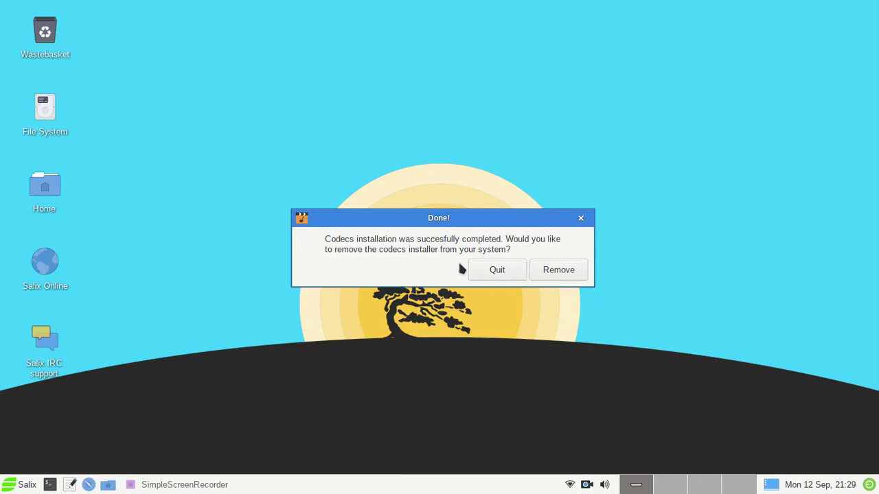
left_click(553, 270)
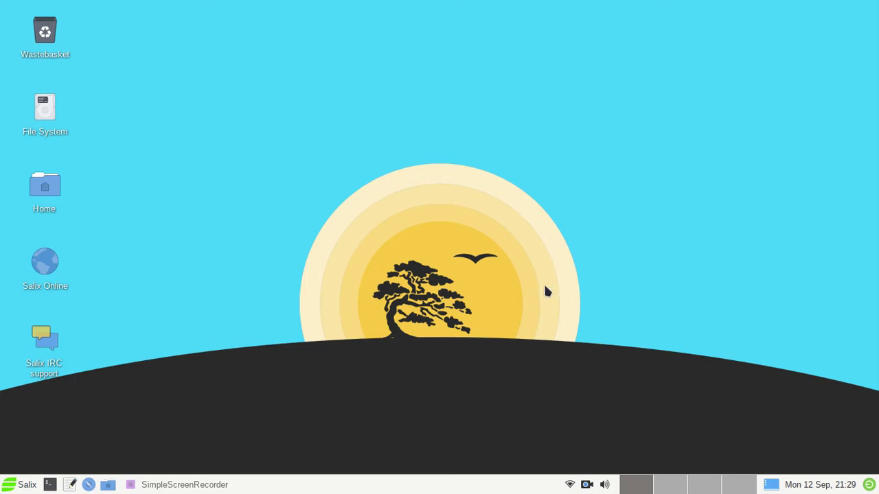
- Open the terminal emulator, view its About information, and close it again
left_click(50, 485)
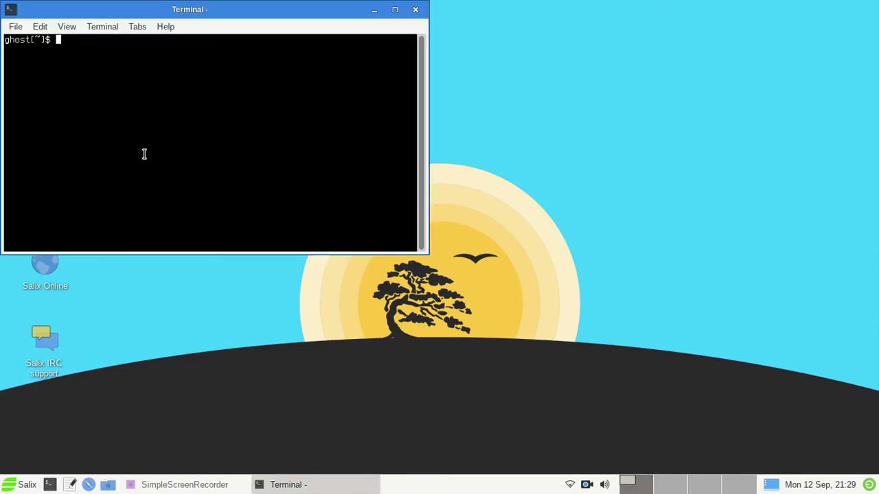
left_click(168, 27)
left_click(172, 56)
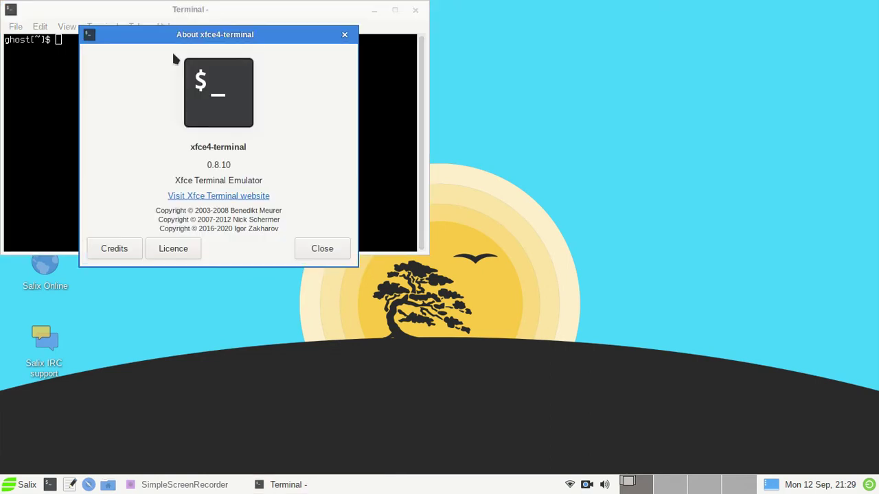
left_click(308, 249)
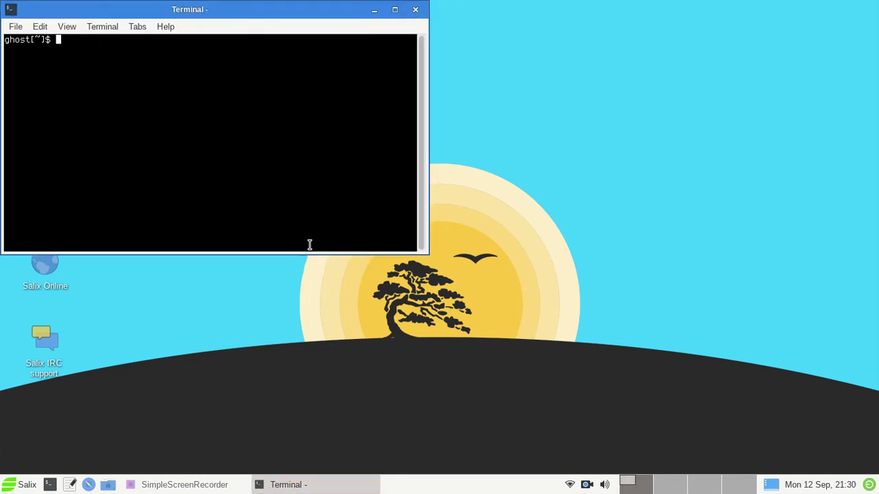
left_click(417, 10)
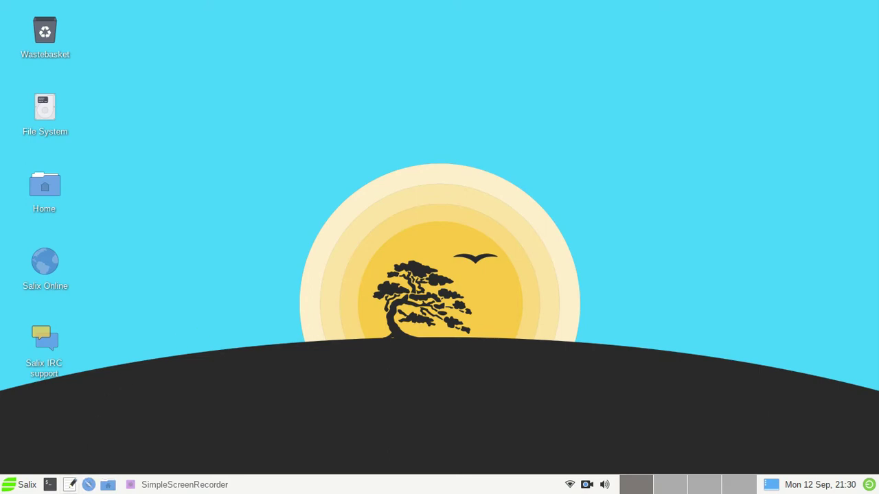
- Open the default text editor and the web browser for a quick look, closing each one after viewing it
left_click(69, 485)
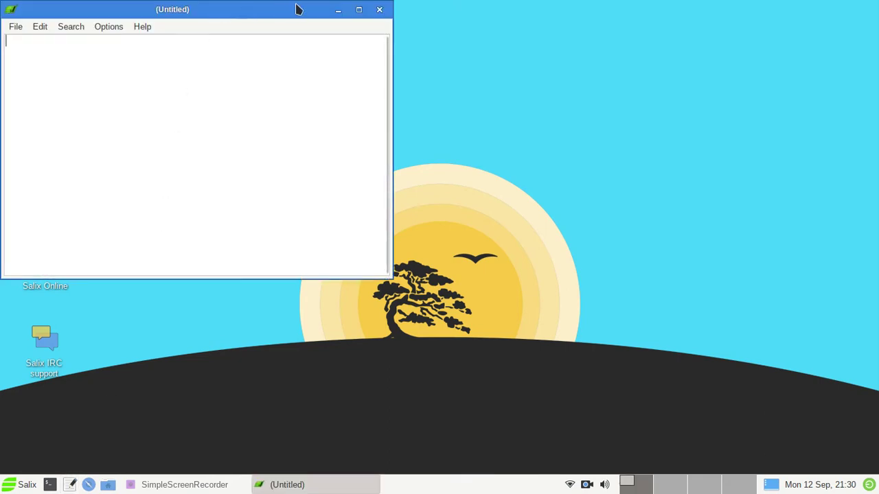
left_click(379, 9)
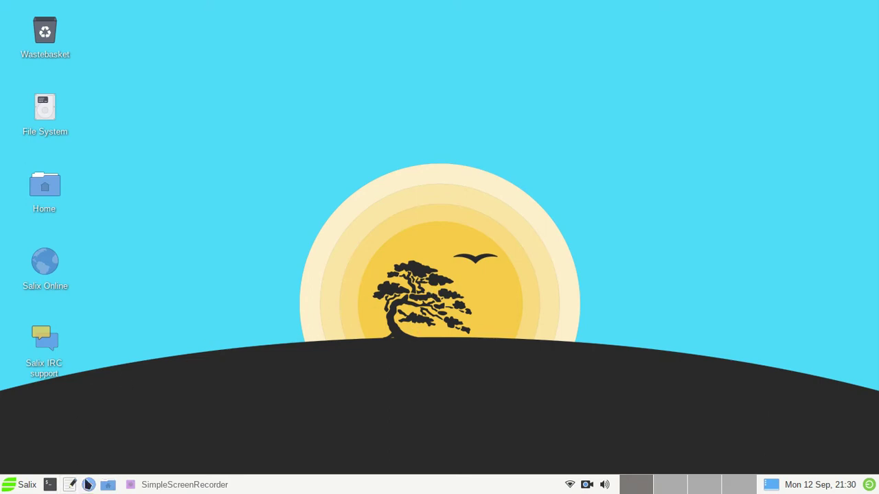
left_click(88, 485)
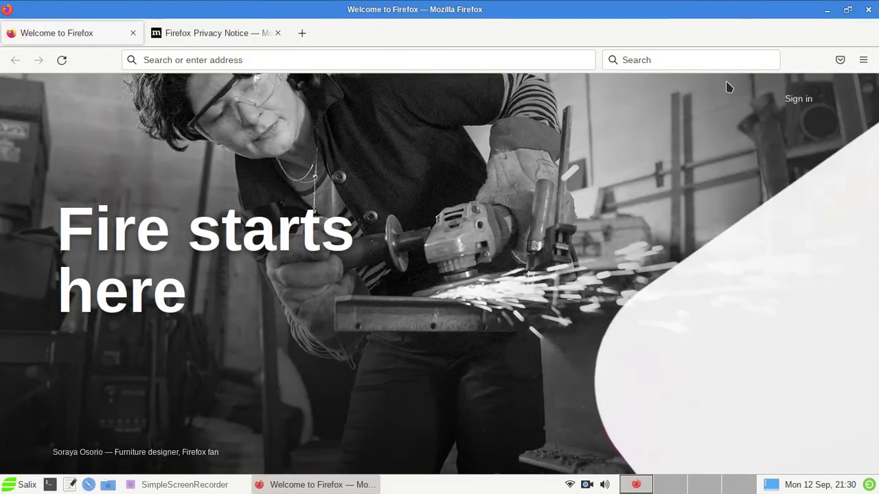
left_click(867, 11)
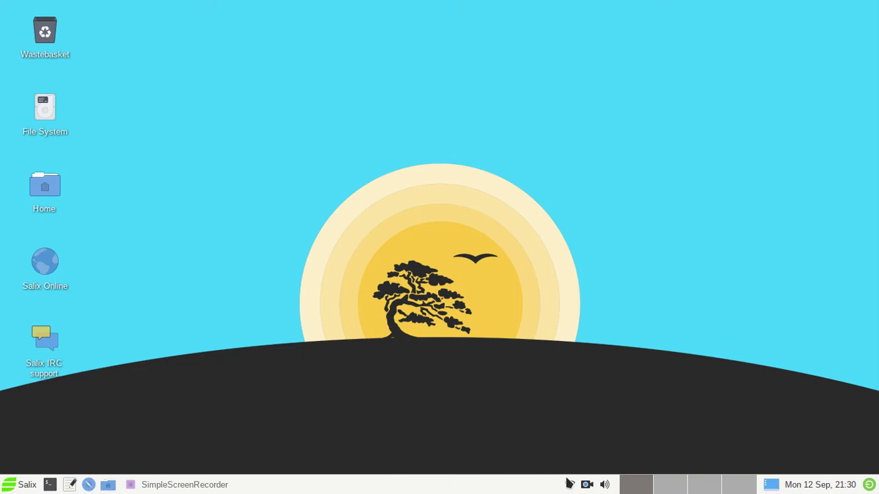
- Run htop in a new terminal to check the system's resource usage, and quit it
mouse_move(569, 484)
left_click(48, 485)
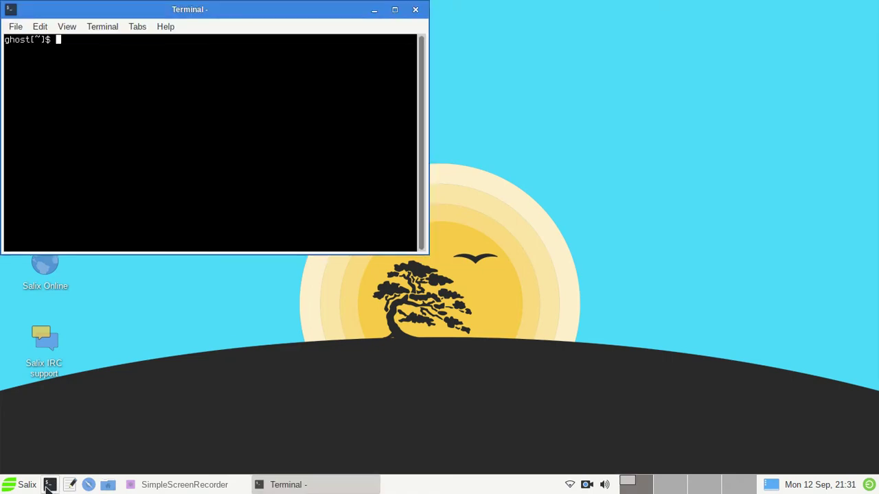
type("tp")
key("BackSpace")
key("BackSpace")
type("htop")
key("Return")
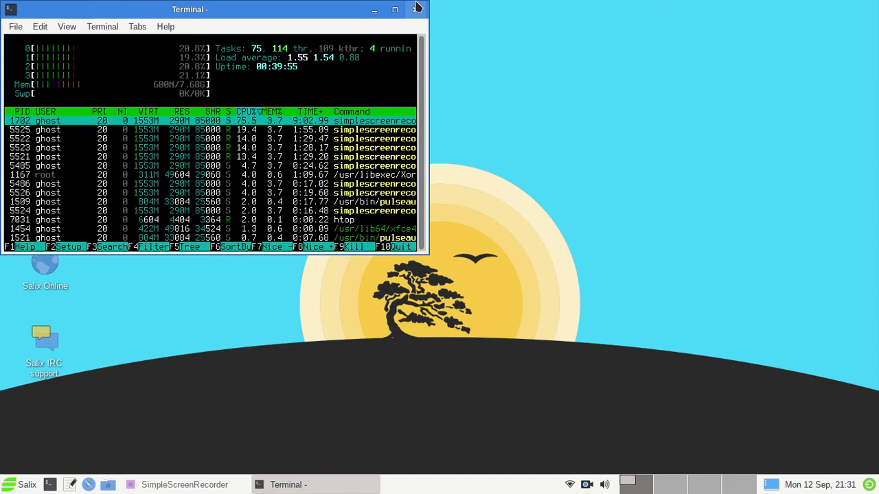
key("q")
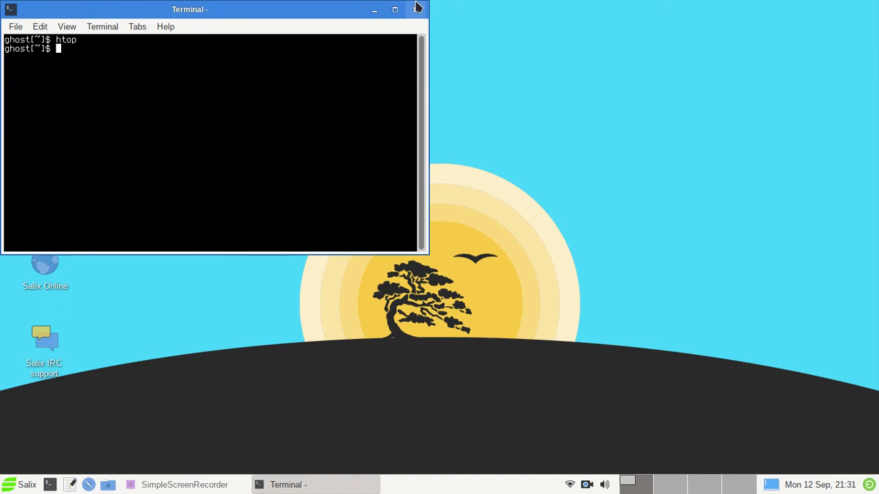
- Try to display the full system information with the command inxi -F
type("inxi -F")
key("Return")
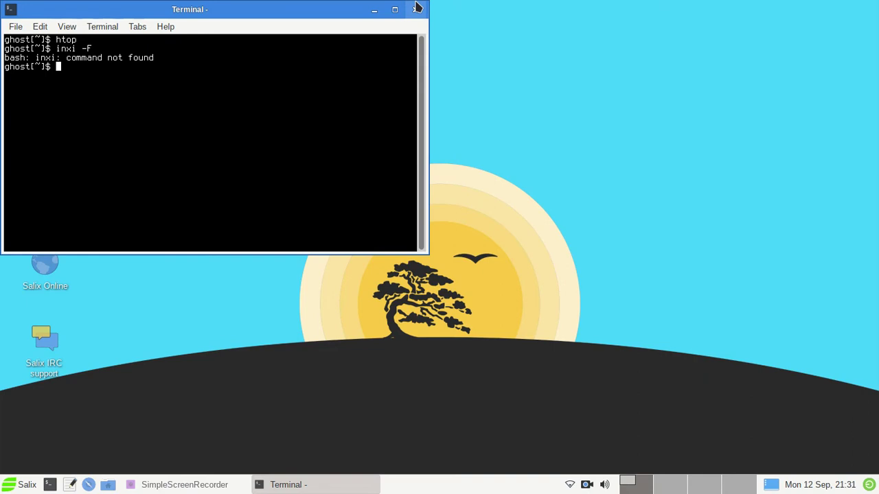
type("exit")
key("BackSpace")
key("BackSpace")
key("BackSpace")
key("BackSpace")
- Install the inxi package with the command sudo slapt-get -i inxi, authorizing it with the account password
type("sudo slpt")
key("BackSpace")
key("BackSpace")
type("apt-get -i inxi")
key("Return")
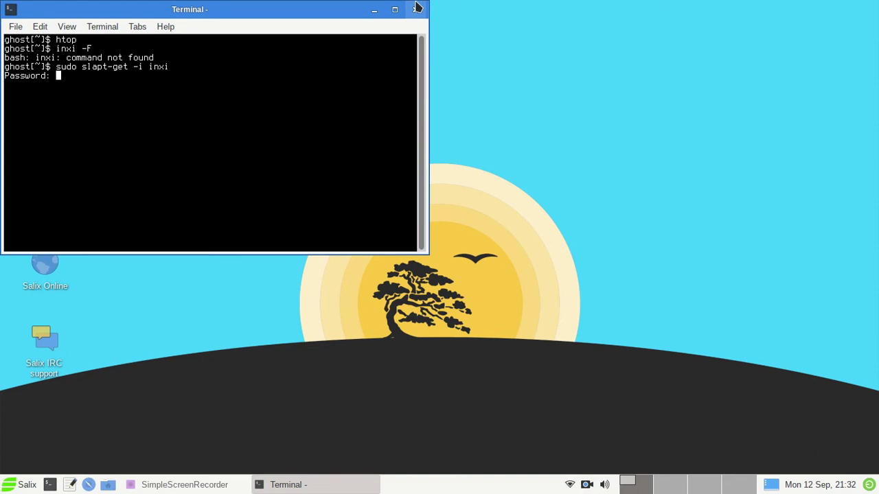
key("Return")
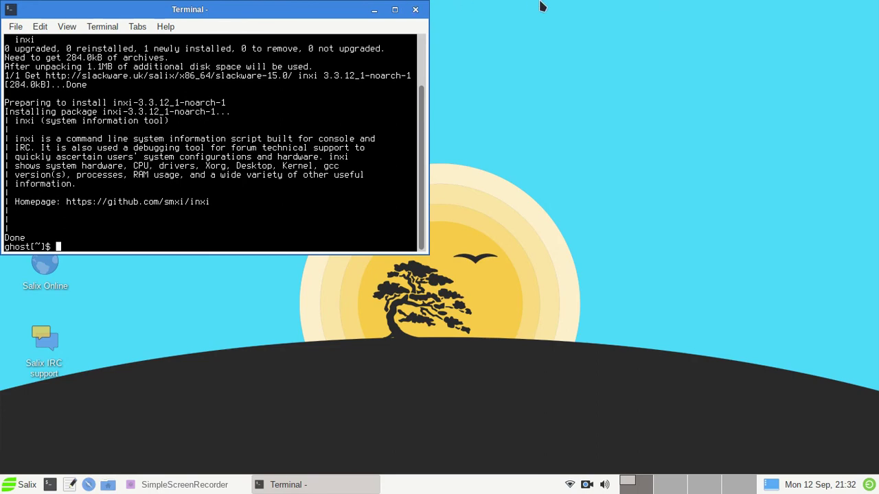
- Maximize the terminal, rerun inxi -F to review the full system information, and exit the terminal
left_click(393, 11)
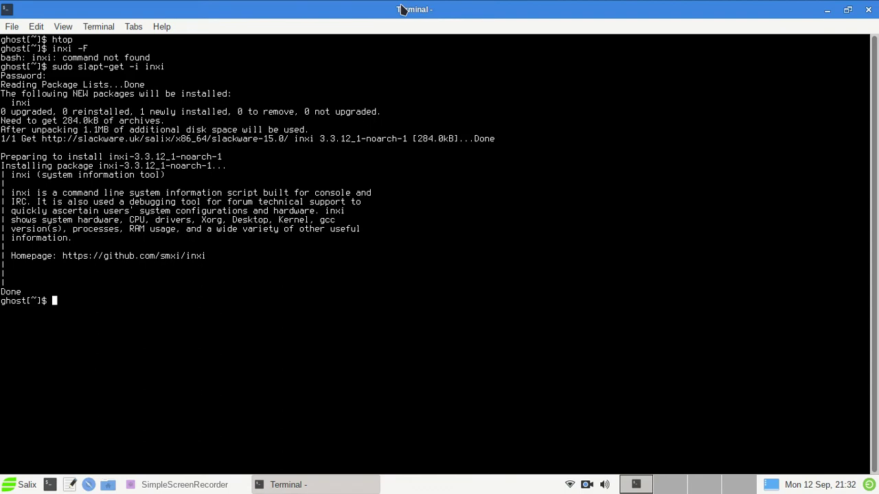
key("Up")
key("Up")
key("Return")
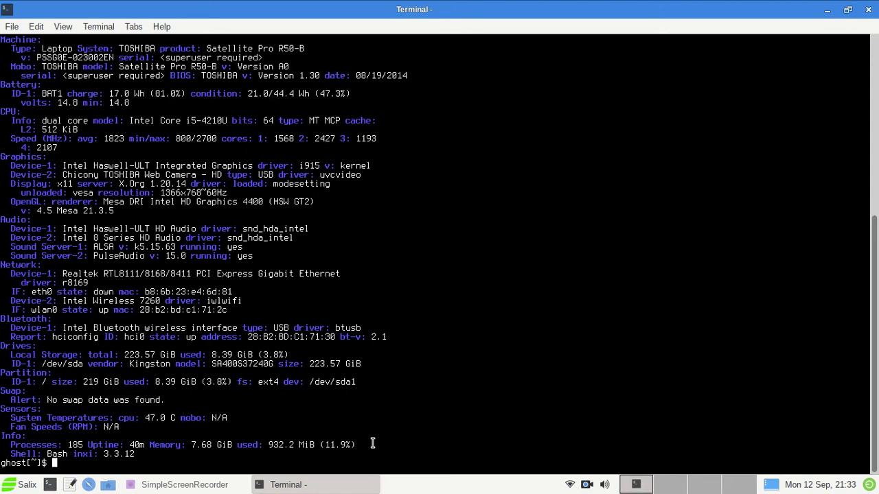
type("exit")
key("Return")
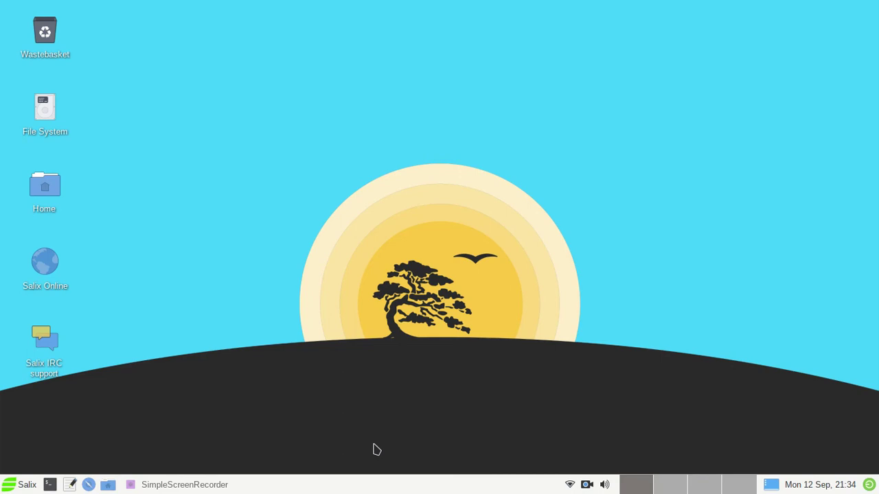
- Launch the Gslapt Package Manager and authorize it with the account password
left_click(17, 484)
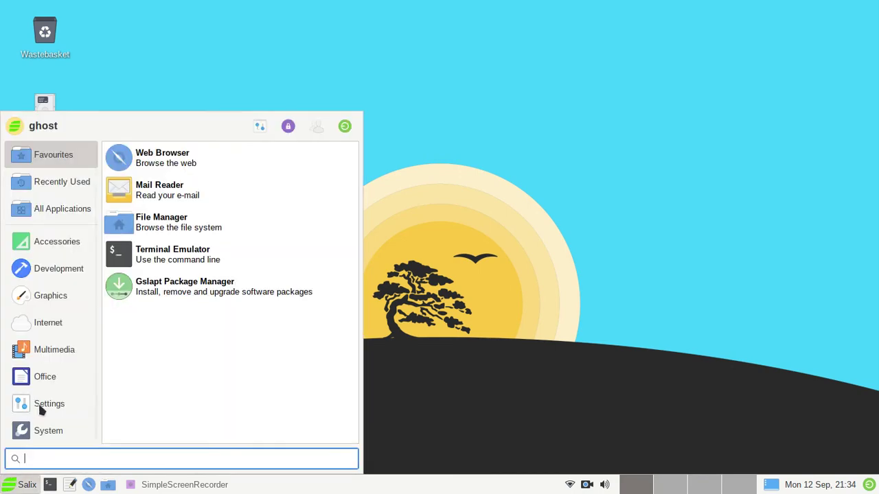
left_click(190, 293)
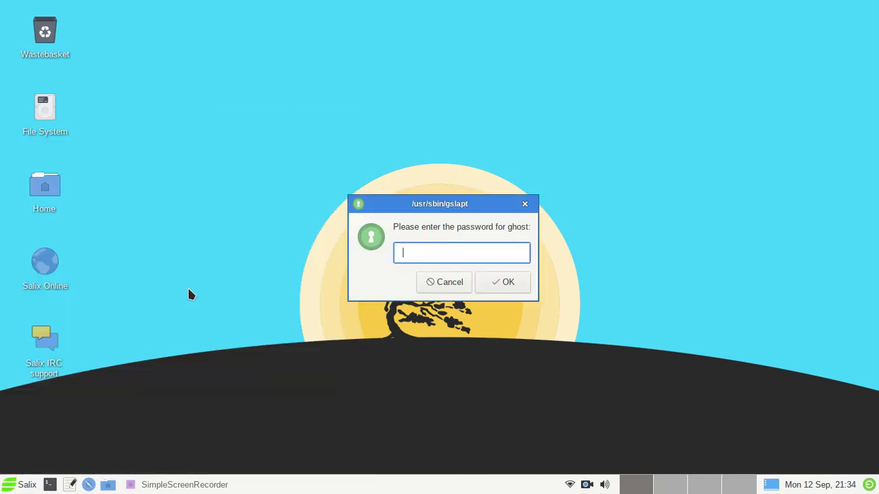
type("*******")
key("Return")
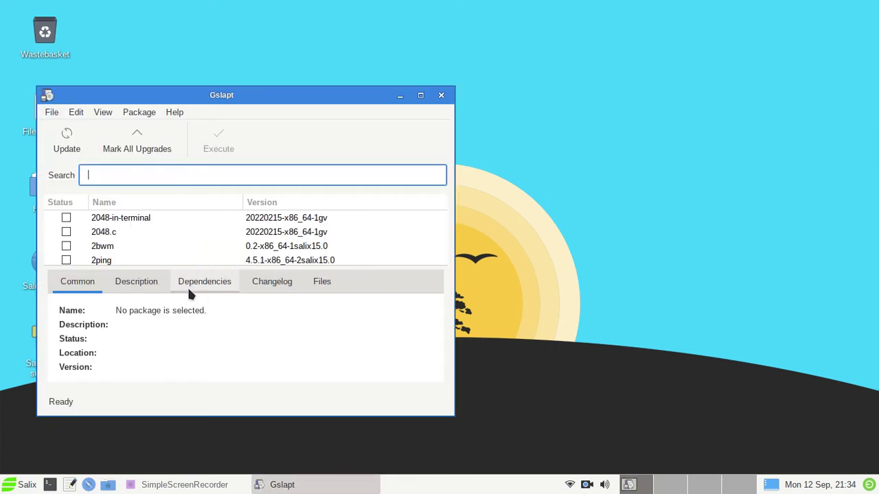
- Maximize the package manager window and update the package list
left_click(420, 94)
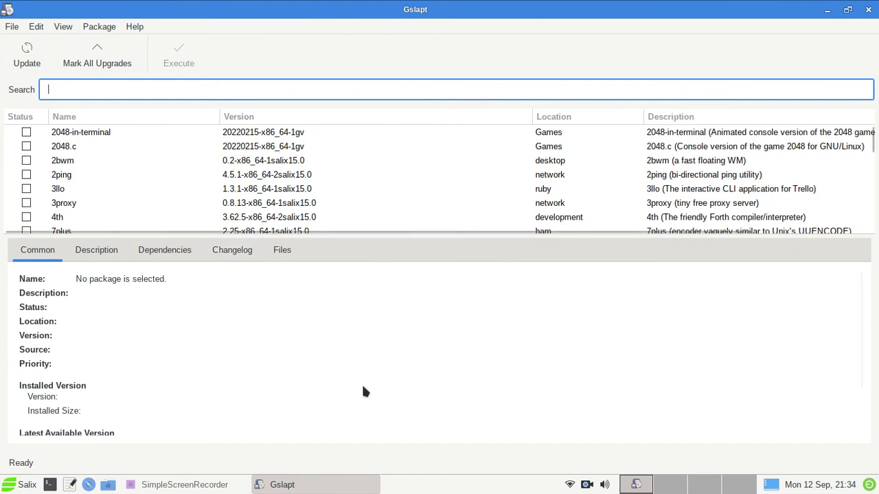
left_click(826, 10)
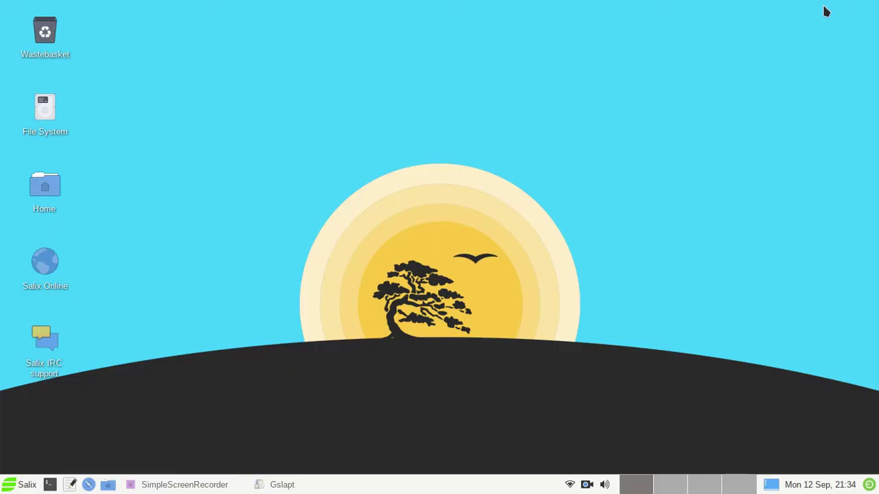
left_click(311, 488)
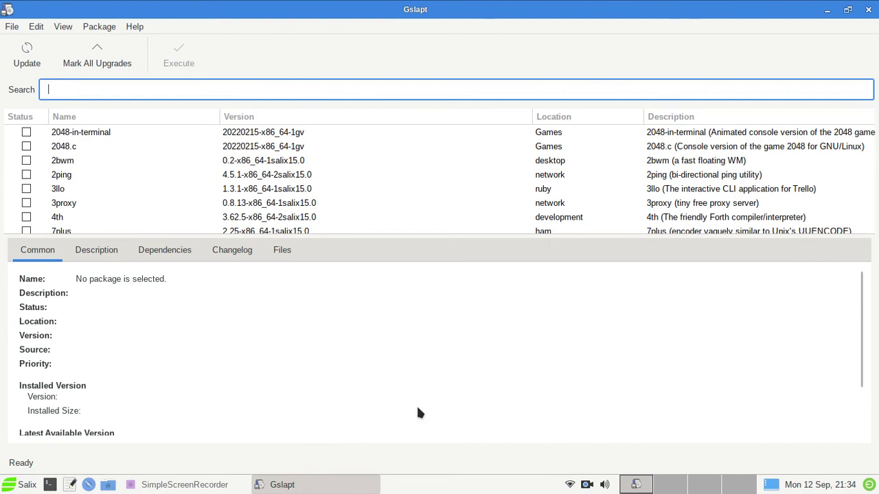
left_click(27, 53)
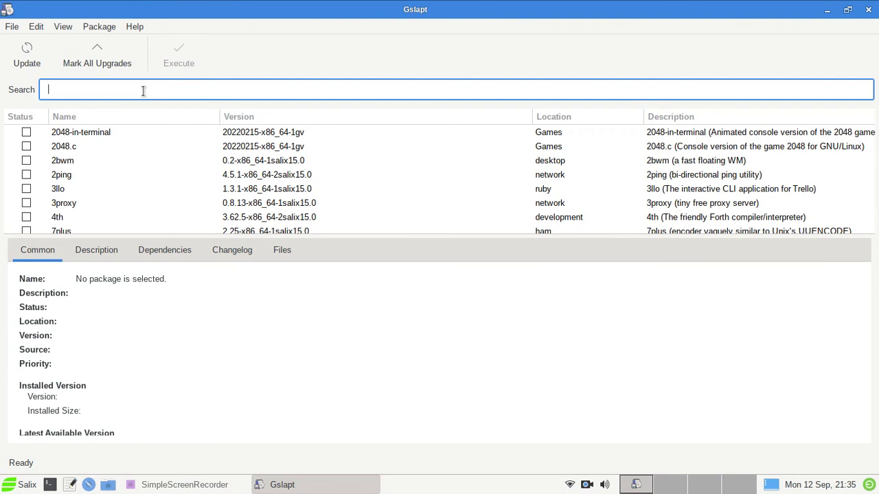
- Search the package list for inkscape and mark the inkscape package for installation
type("inkscape")
key("Return")
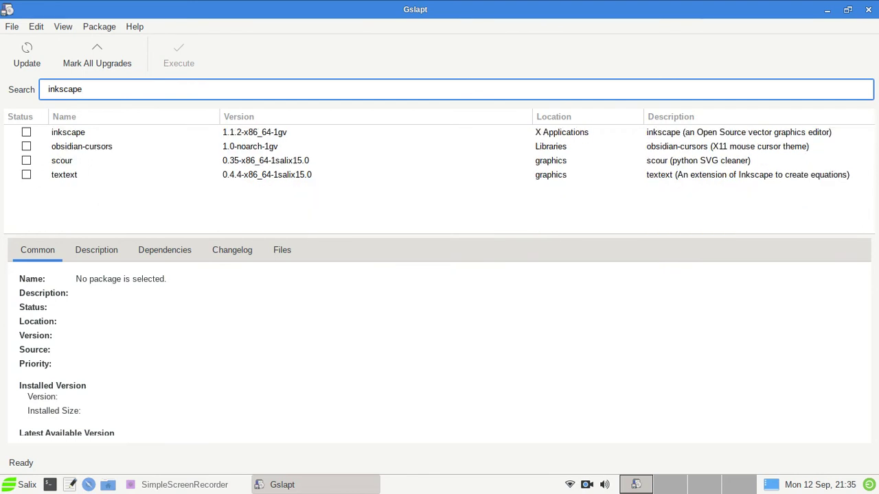
left_click(28, 134)
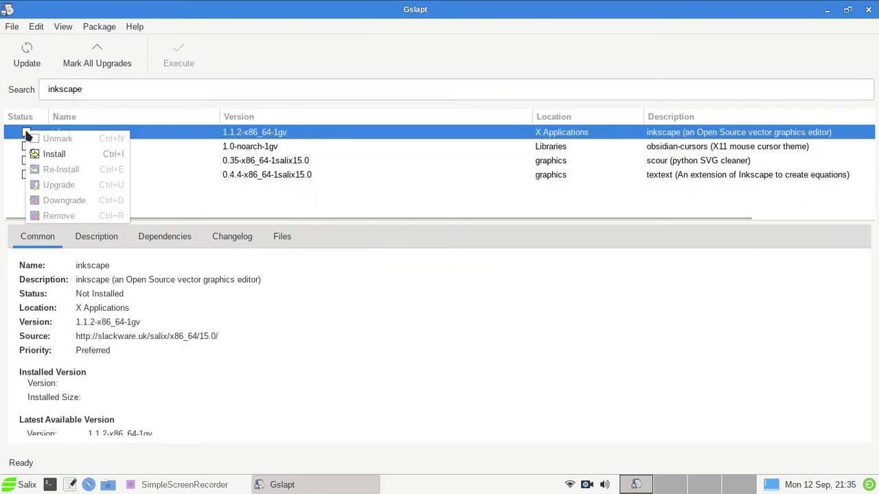
left_click(38, 151)
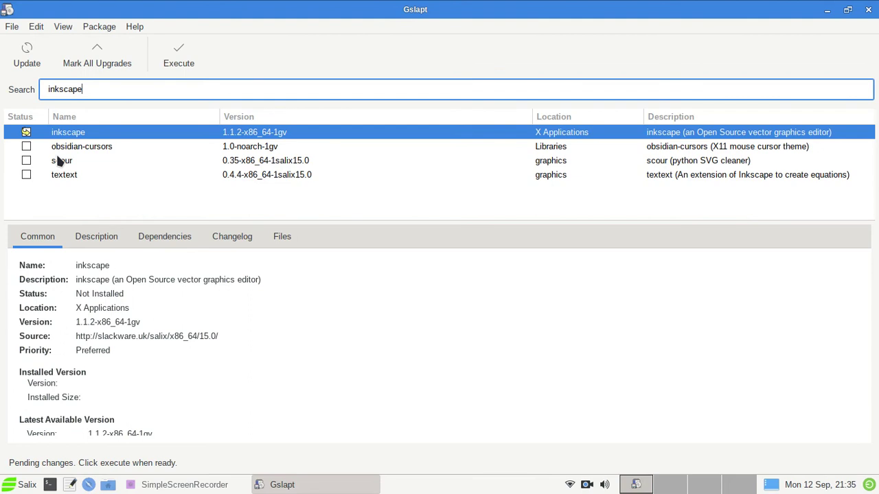
- Apply the marked inkscape installation after reviewing its list of packages to install, and dismiss the completion notice
double_click(121, 85)
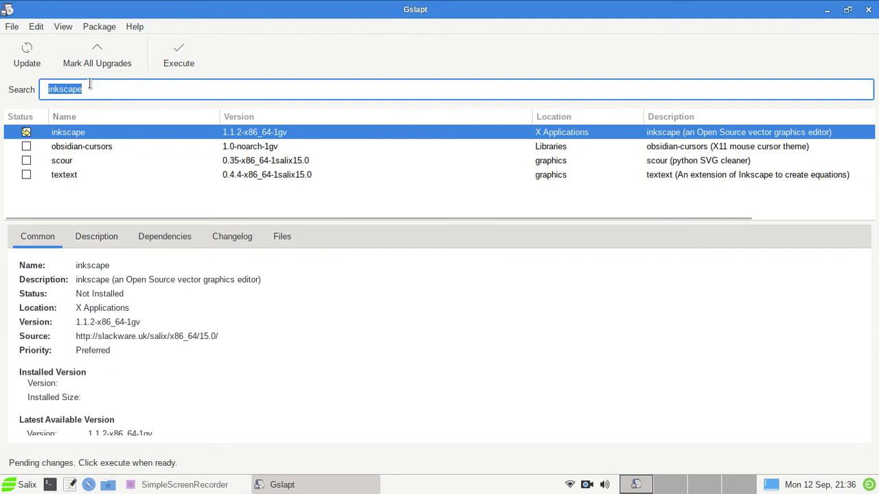
left_click(173, 55)
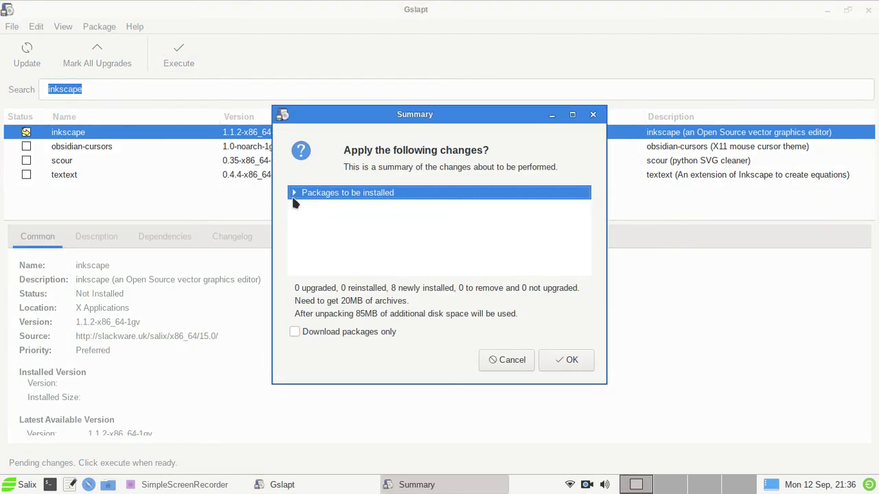
left_click(294, 195)
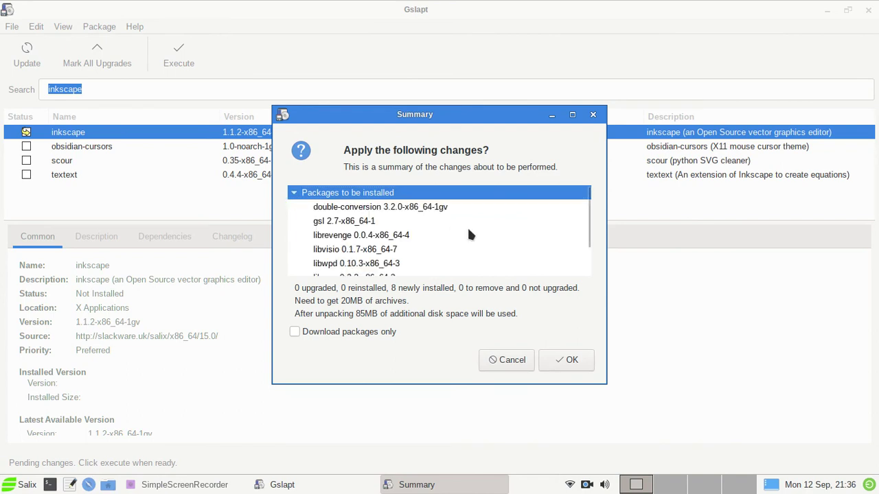
scroll(467, 233, "down", 3)
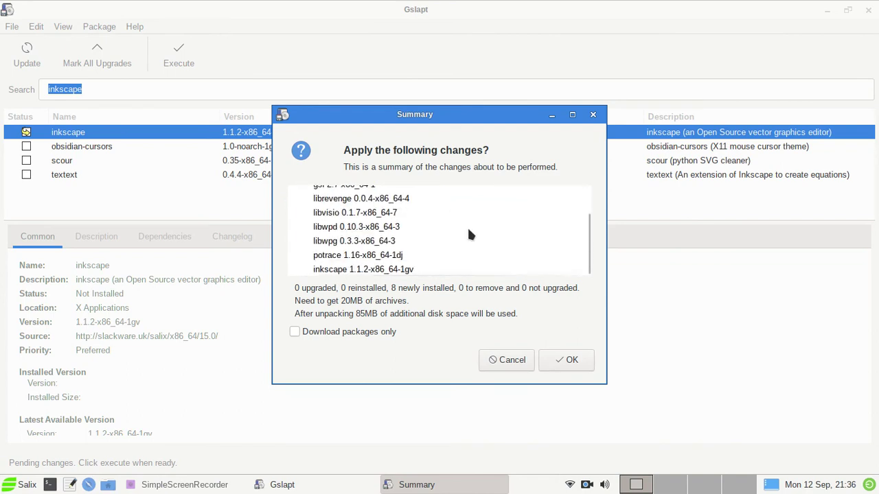
scroll(432, 253, "up", 3)
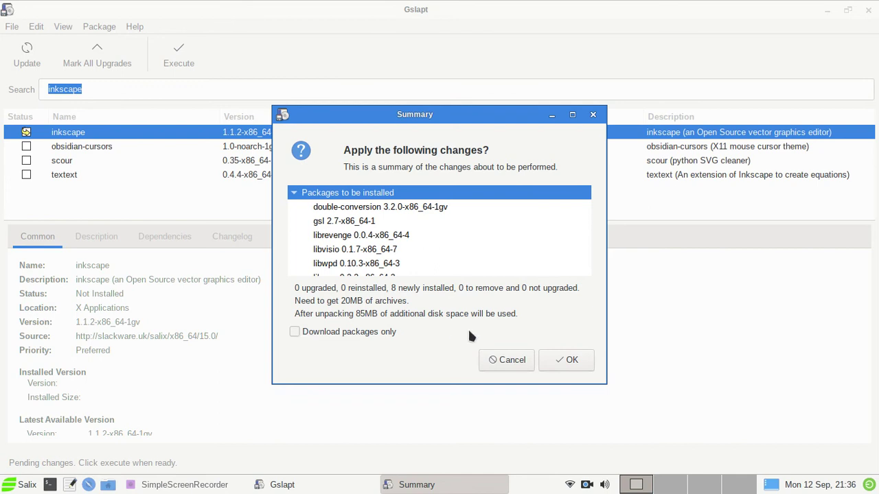
left_click(560, 364)
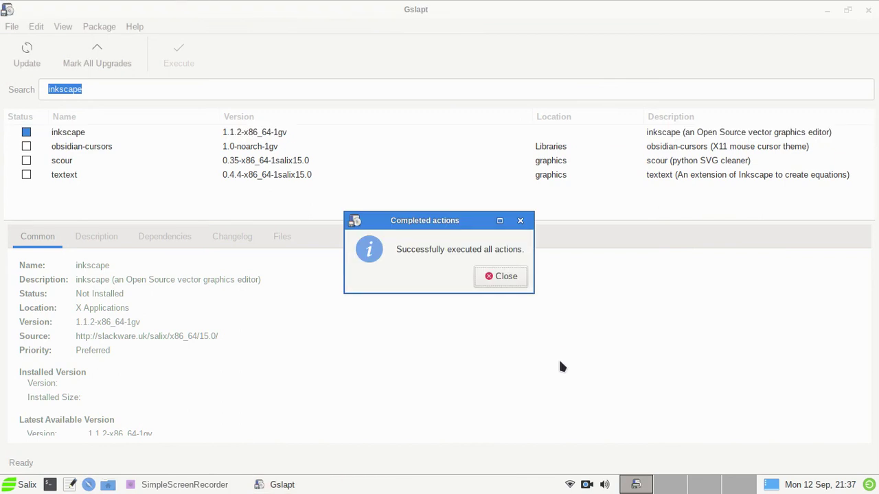
left_click(492, 278)
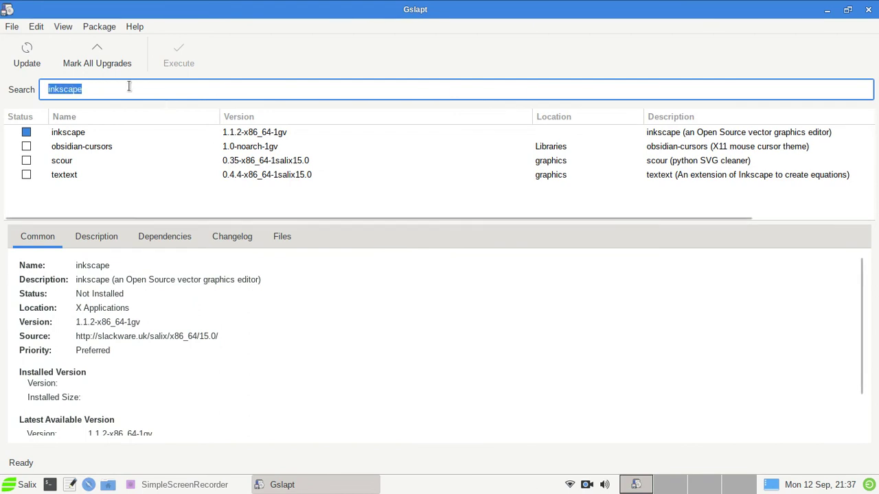
- Search the package list for nvidia and look through the matching packages
type("nvi")
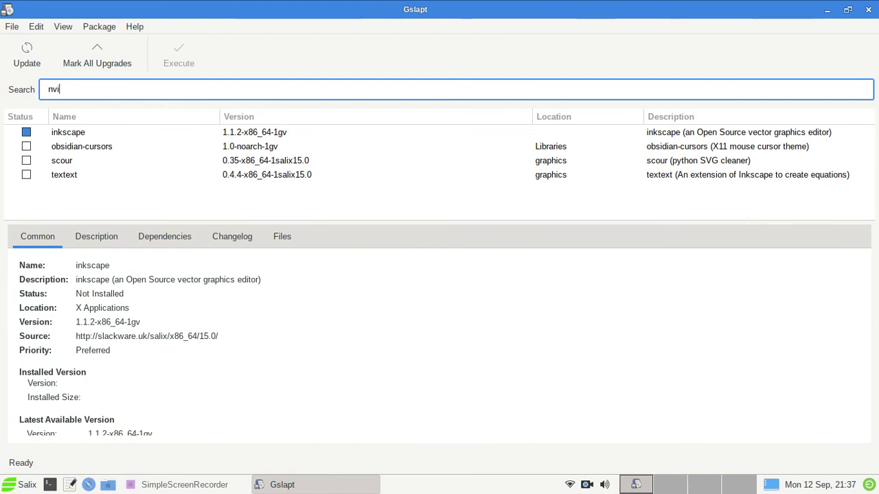
type("dia")
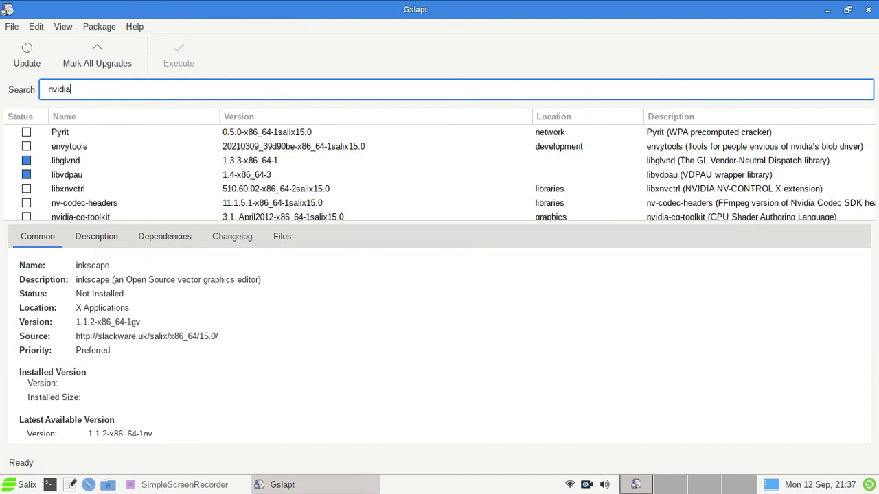
scroll(142, 157, "down", 2)
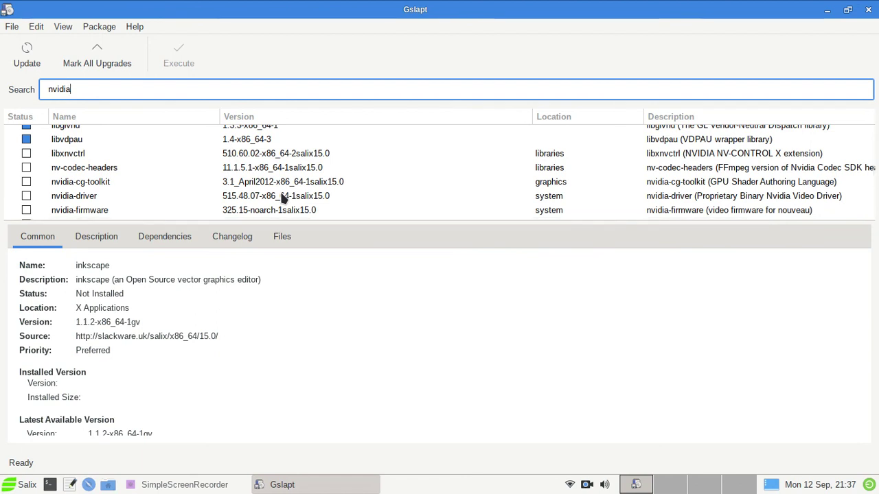
- Clear the current search term and search the package list for steam
key("BackSpace")
key("BackSpace")
key("BackSpace")
key("BackSpace")
key("BackSpace")
key("BackSpace")
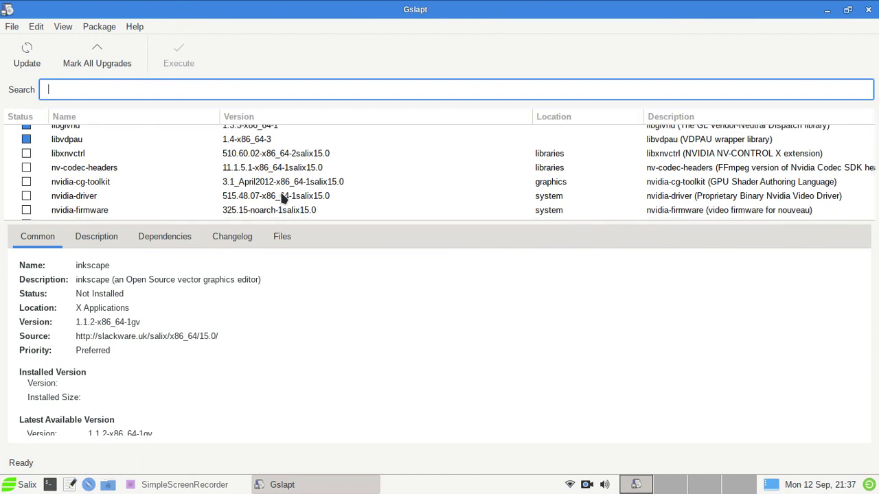
type("steam")
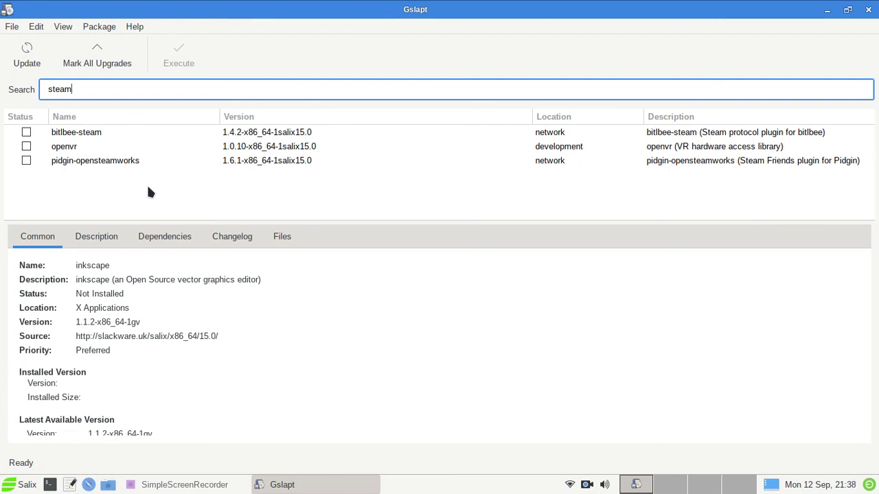
- View the package manager's About information, including its version and description, and close it
left_click(133, 27)
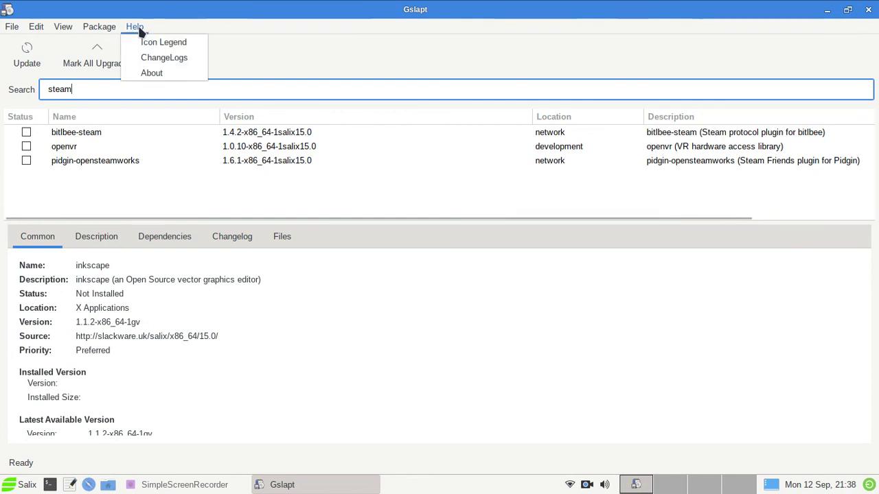
left_click(151, 73)
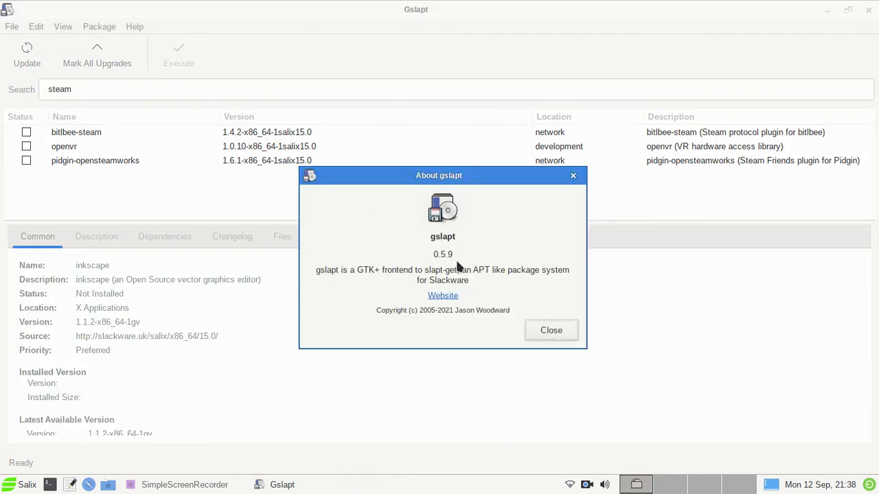
left_click(545, 329)
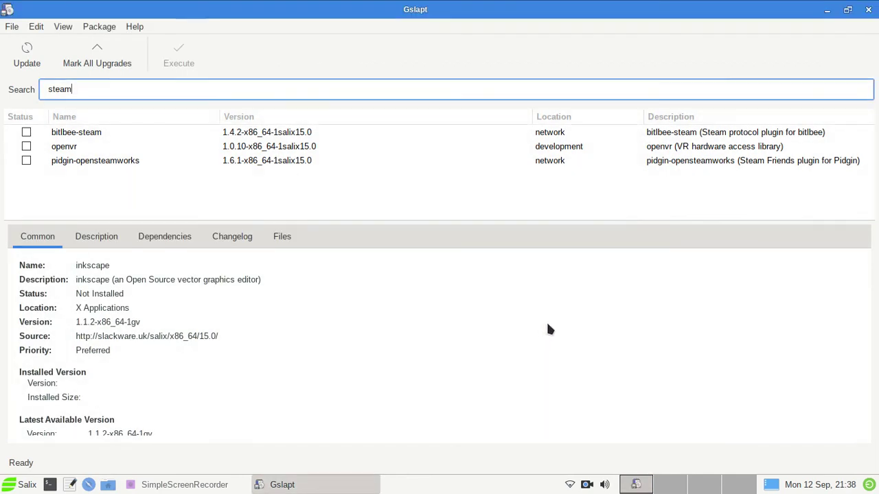
- Restore the package manager window to its smaller size, move it clear of the desktop icons, and close it
left_click(848, 12)
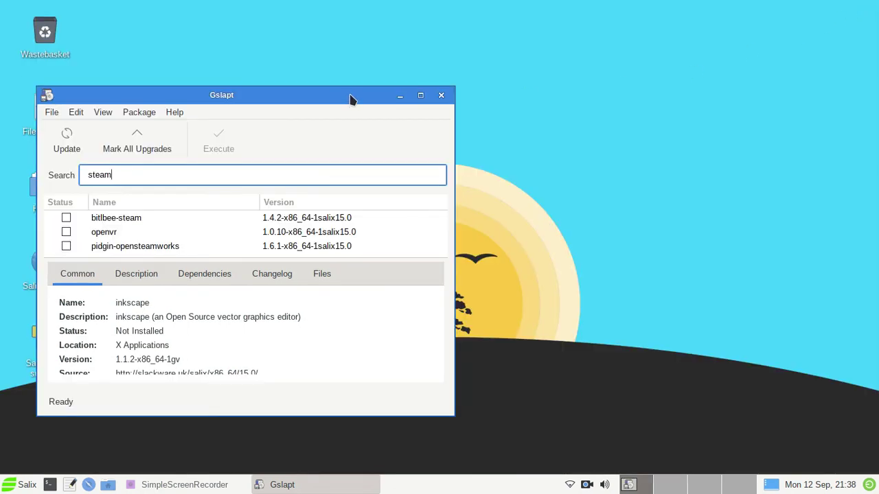
left_click_drag(349, 92, 486, 79)
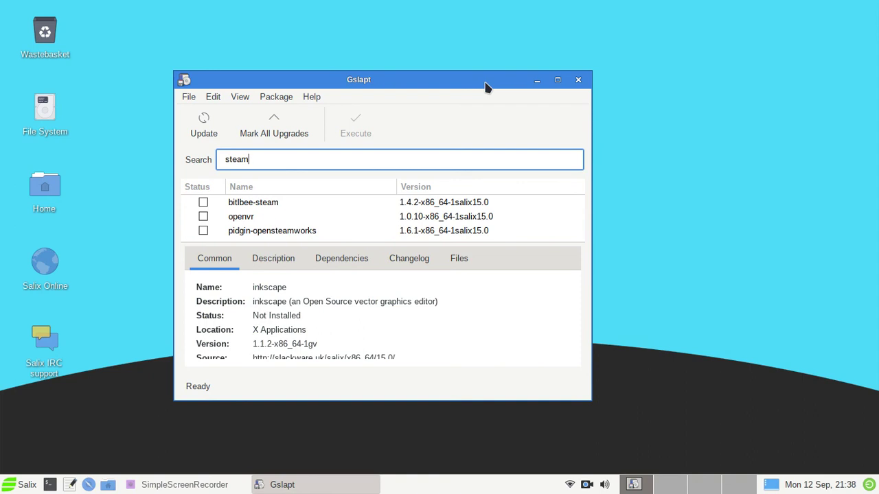
left_click(578, 81)
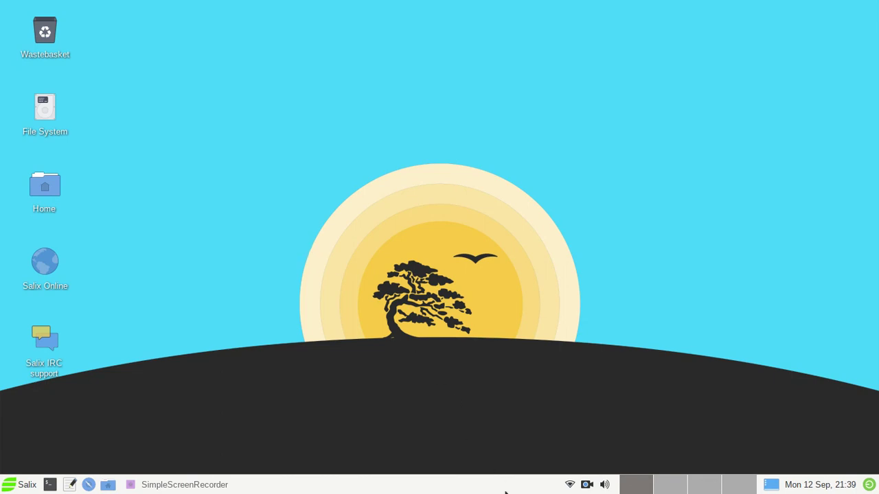
left_click(588, 486)
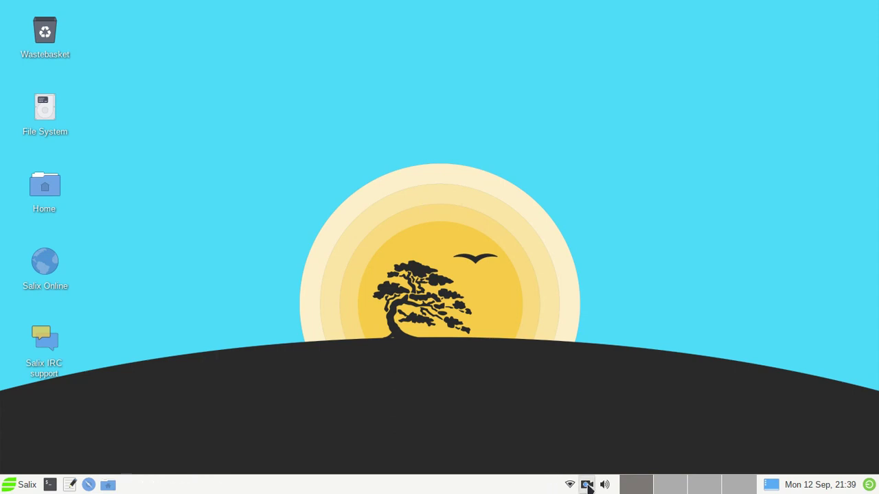